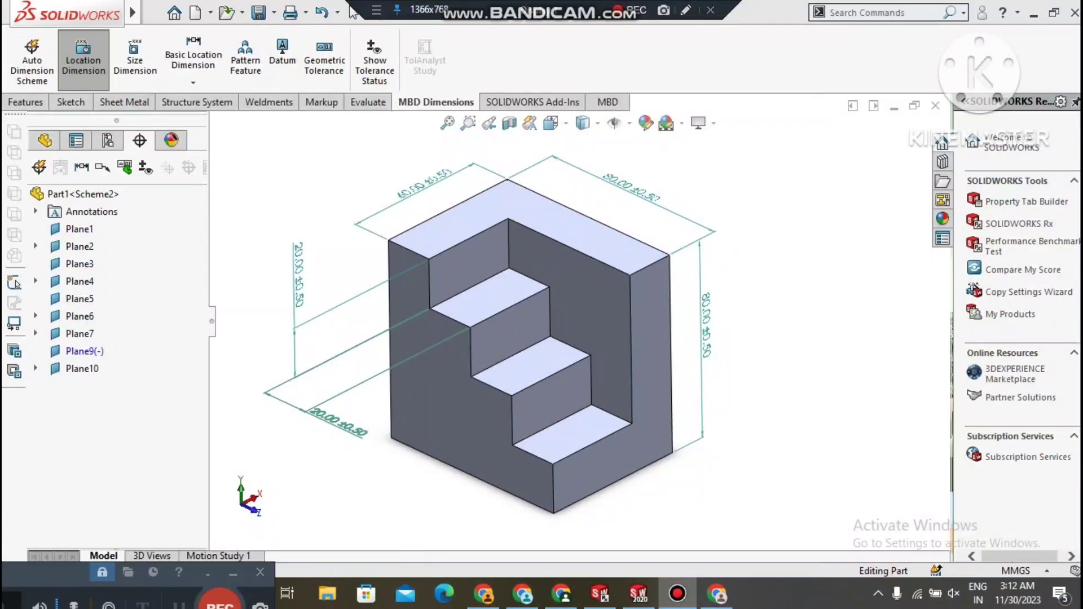
Examine the dimensioned stepped block, checking its overall width, depth and height and the rise and run of its steps
{"action": "key", "text": "F12"}
{"action": "scroll", "coordinate": [580, 331], "scroll_direction": "down", "scroll_amount": 1}
{"action": "mouse_move", "coordinate": [580, 316]}
{"action": "middle_mouse_down"}
{"action": "mouse_move", "coordinate": [587, 351]}
{"action": "mouse_move", "coordinate": [587, 335]}
{"action": "middle_mouse_up"}
{"action": "key", "text": "Escape"}
{"action": "scroll", "coordinate": [460, 135], "scroll_direction": "down", "scroll_amount": 3}
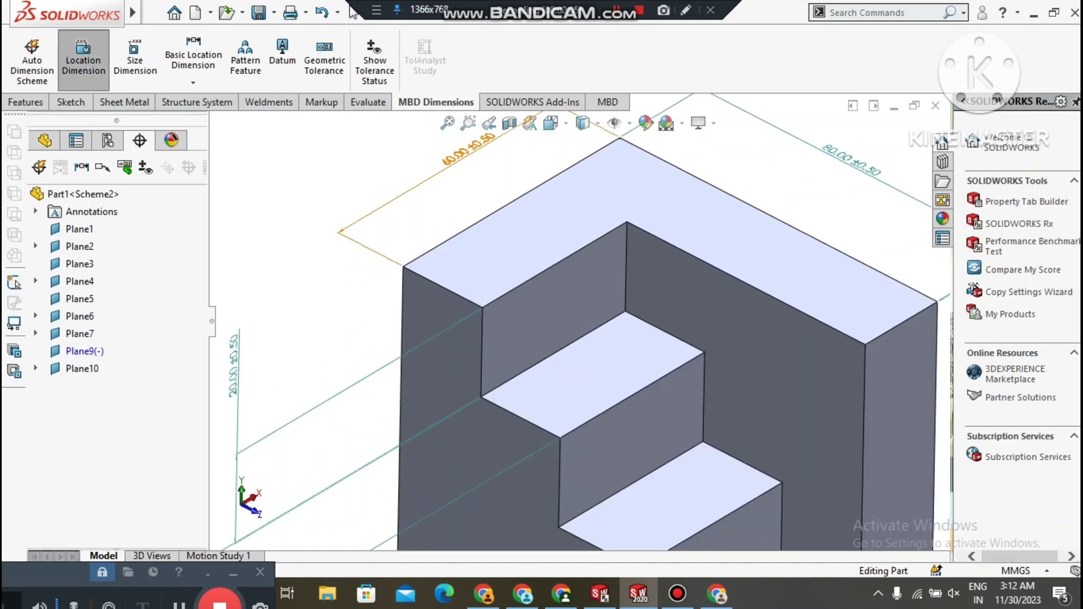
{"action": "scroll", "coordinate": [449, 127], "scroll_direction": "down", "scroll_amount": 1}
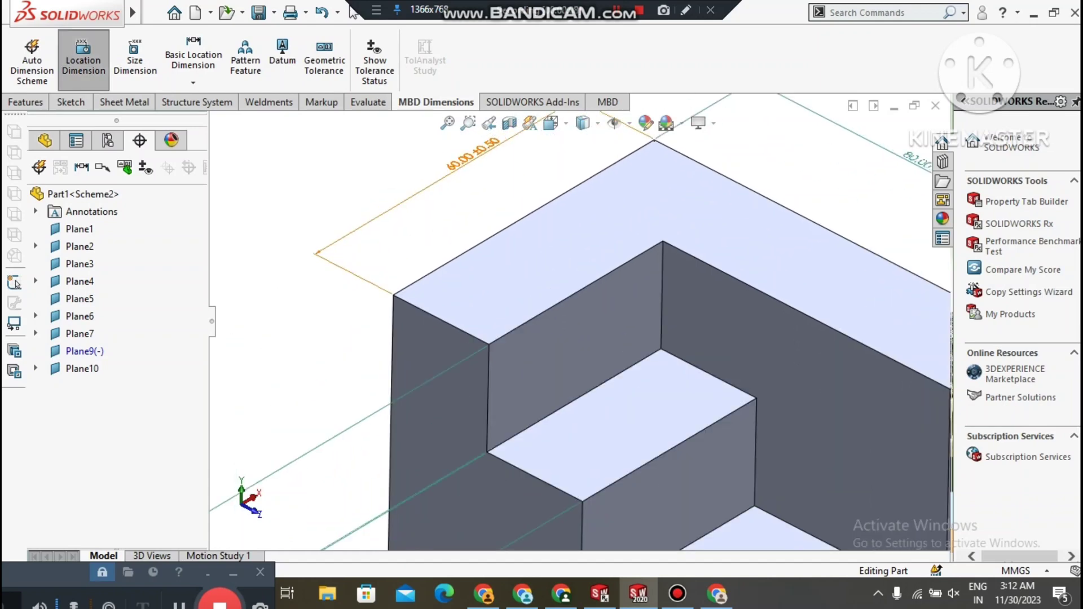
{"action": "scroll", "coordinate": [579, 322], "scroll_direction": "up", "scroll_amount": 4}
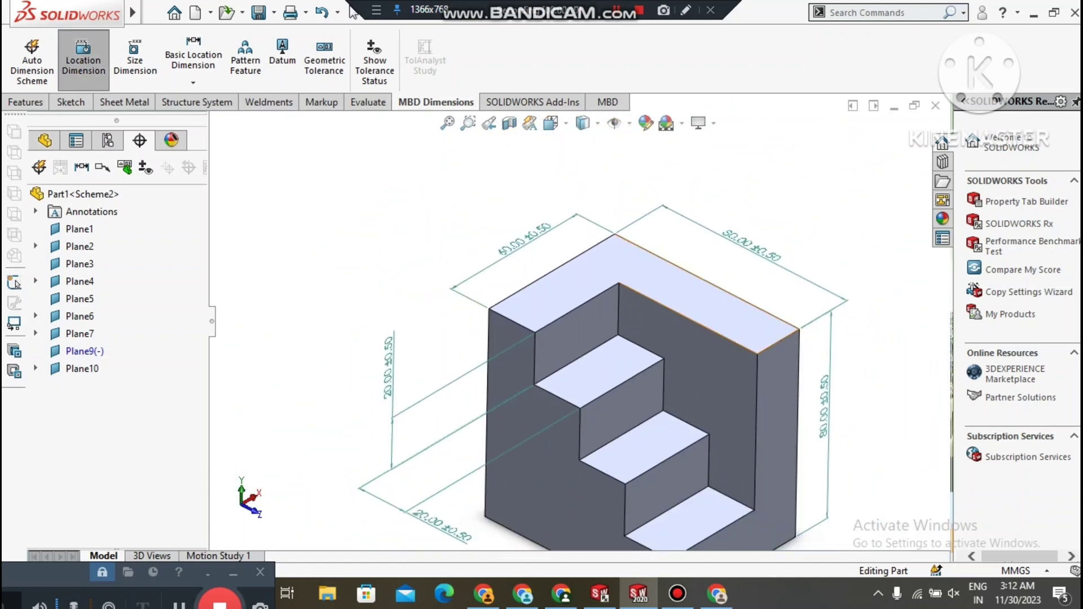
{"action": "scroll", "coordinate": [577, 322], "scroll_direction": "up", "scroll_amount": 3}
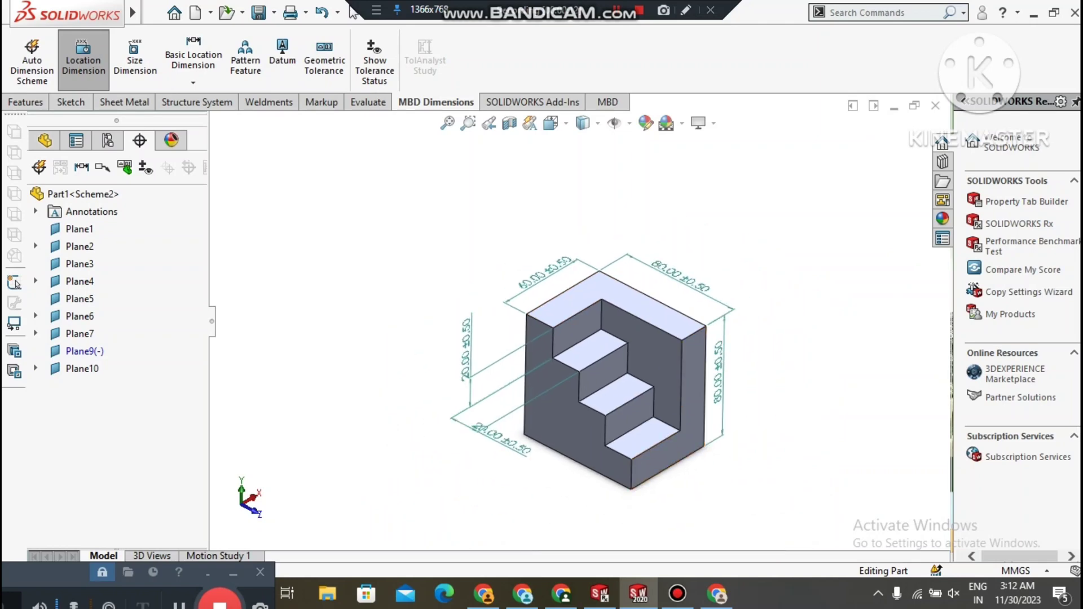
{"action": "scroll", "coordinate": [660, 301], "scroll_direction": "down", "scroll_amount": 5}
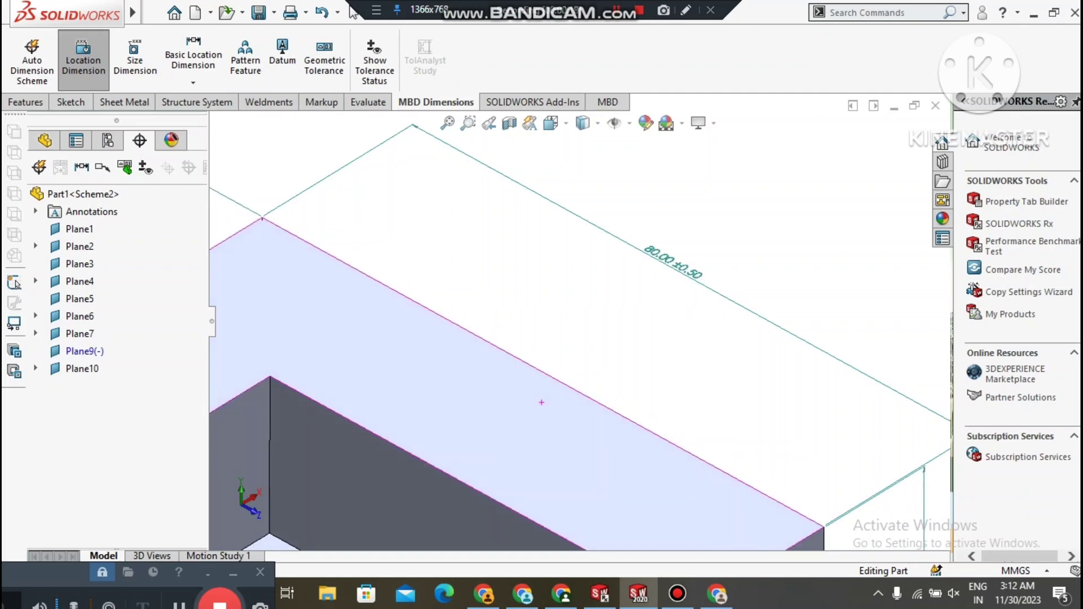
{"action": "key", "text": "f"}
{"action": "scroll", "coordinate": [581, 321], "scroll_direction": "up", "scroll_amount": 2}
{"action": "mouse_move", "coordinate": [581, 321]}
{"action": "middle_mouse_down"}
{"action": "mouse_move", "coordinate": [609, 265]}
{"action": "mouse_move", "coordinate": [559, 299]}
{"action": "mouse_move", "coordinate": [592, 305]}
{"action": "mouse_move", "coordinate": [580, 310]}
{"action": "middle_mouse_up"}
{"action": "key", "text": "Escape"}
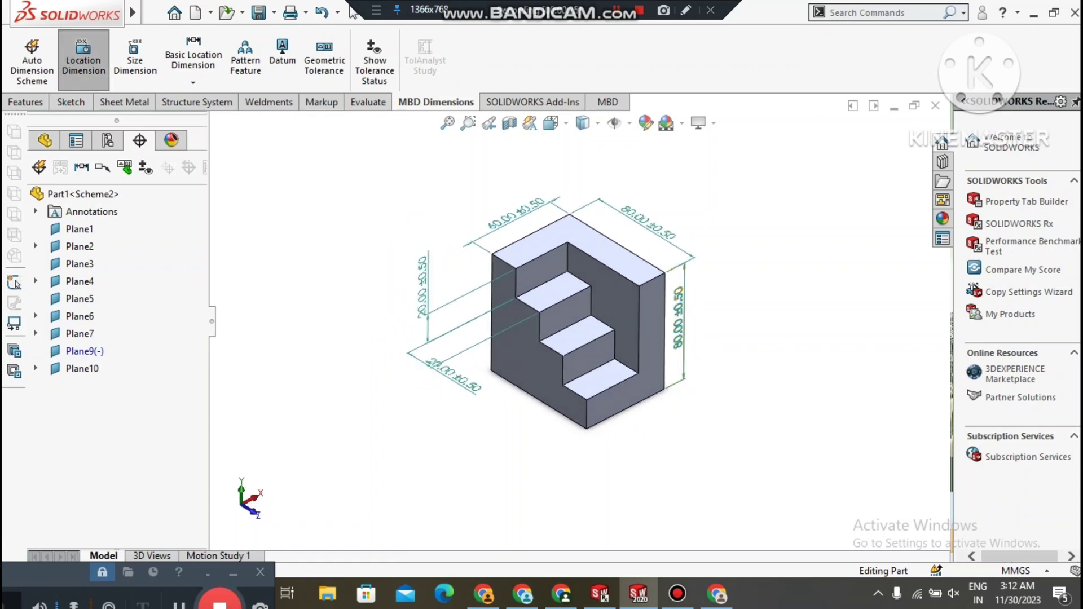
{"action": "scroll", "coordinate": [639, 292], "scroll_direction": "down", "scroll_amount": 5}
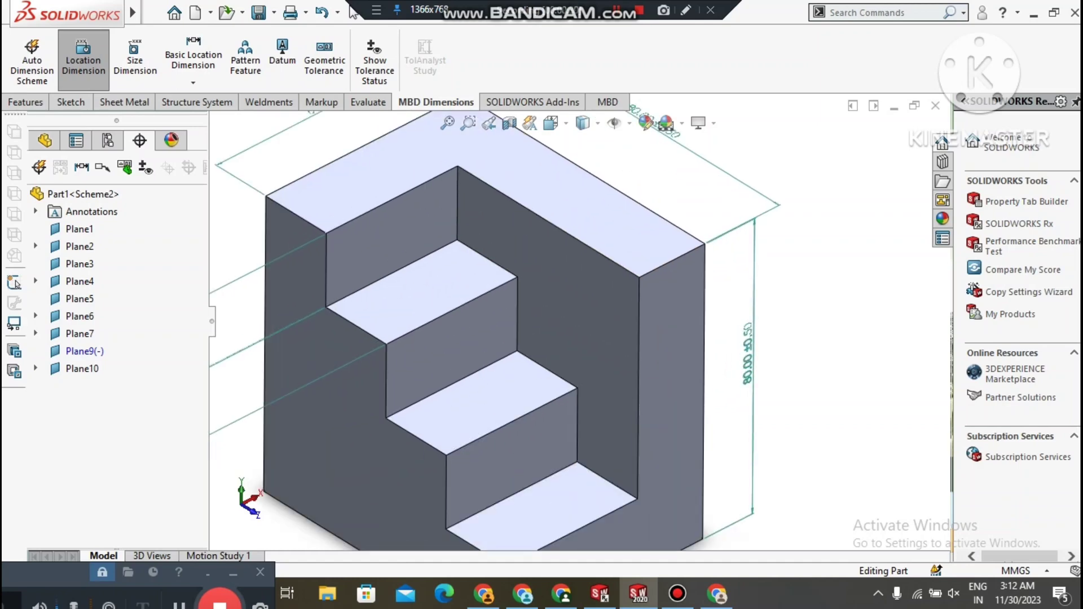
{"action": "scroll", "coordinate": [767, 369], "scroll_direction": "up", "scroll_amount": 5}
{"action": "scroll", "coordinate": [575, 323], "scroll_direction": "up", "scroll_amount": 1}
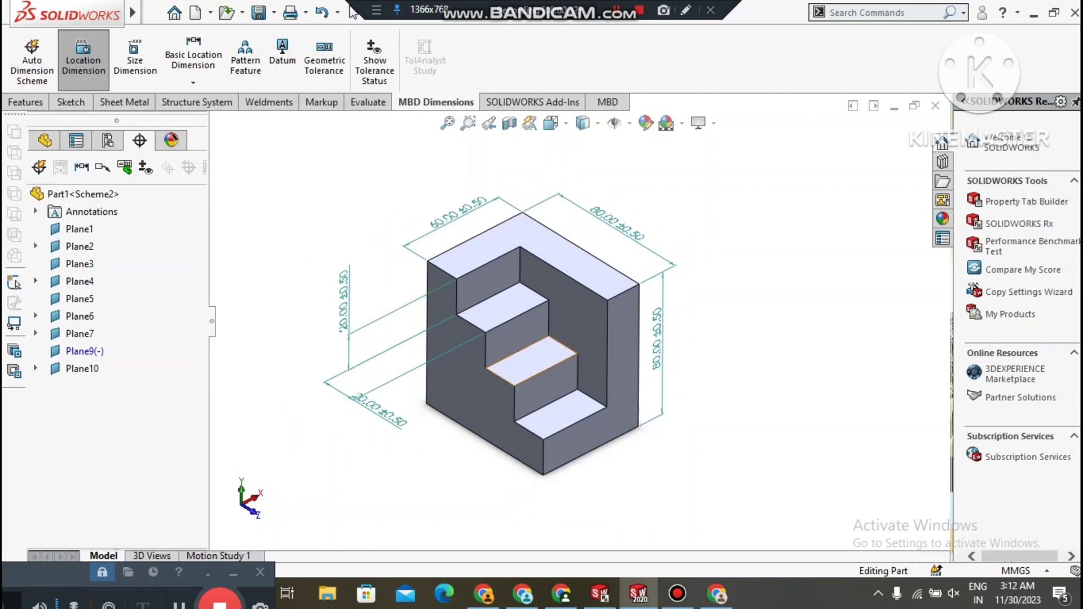
{"action": "scroll", "coordinate": [375, 343], "scroll_direction": "down", "scroll_amount": 1}
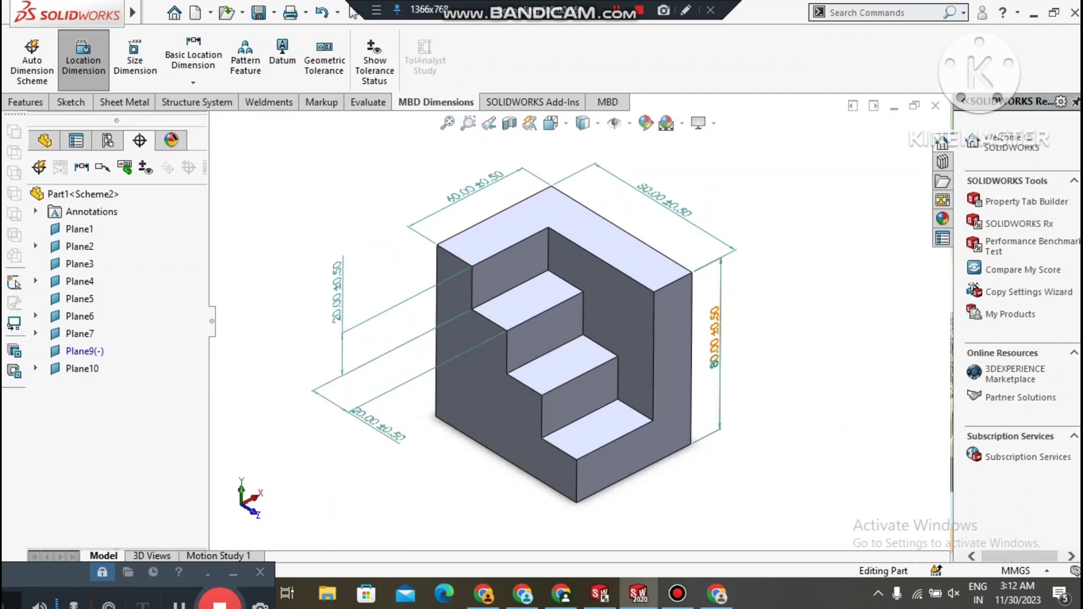
{"action": "scroll", "coordinate": [599, 399], "scroll_direction": "down", "scroll_amount": 2}
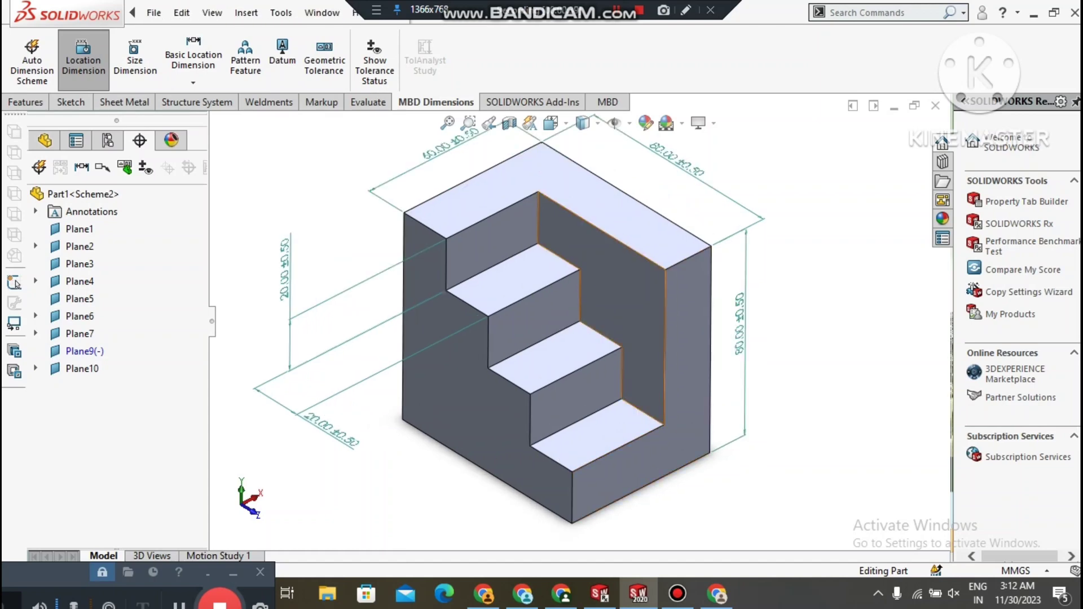
Create a new part document and set its scene background to Plain White
{"action": "left_click", "coordinate": [154, 12]}
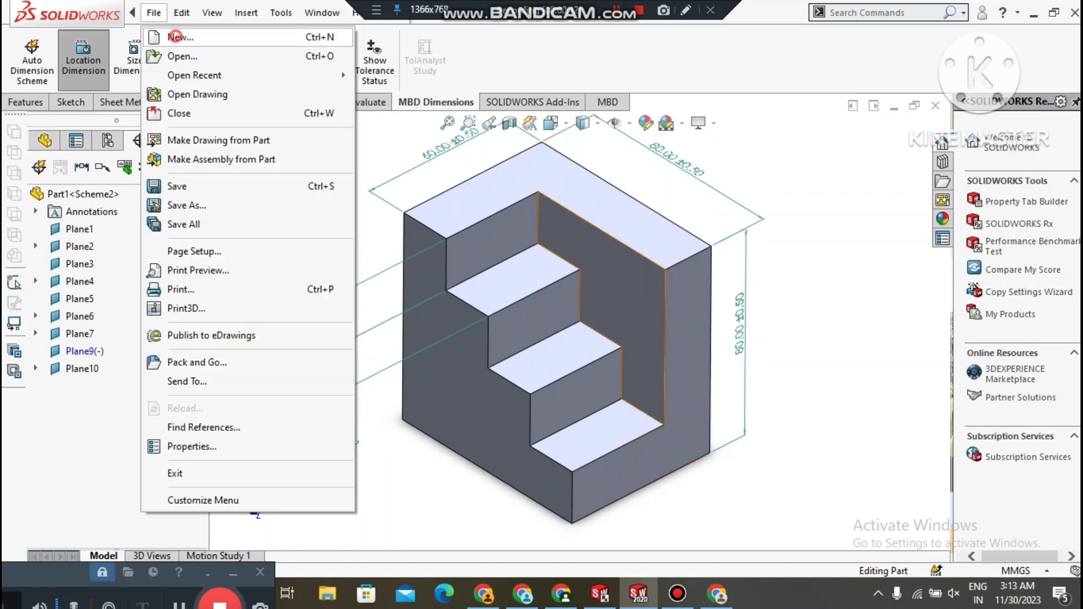
{"action": "left_click", "coordinate": [176, 36]}
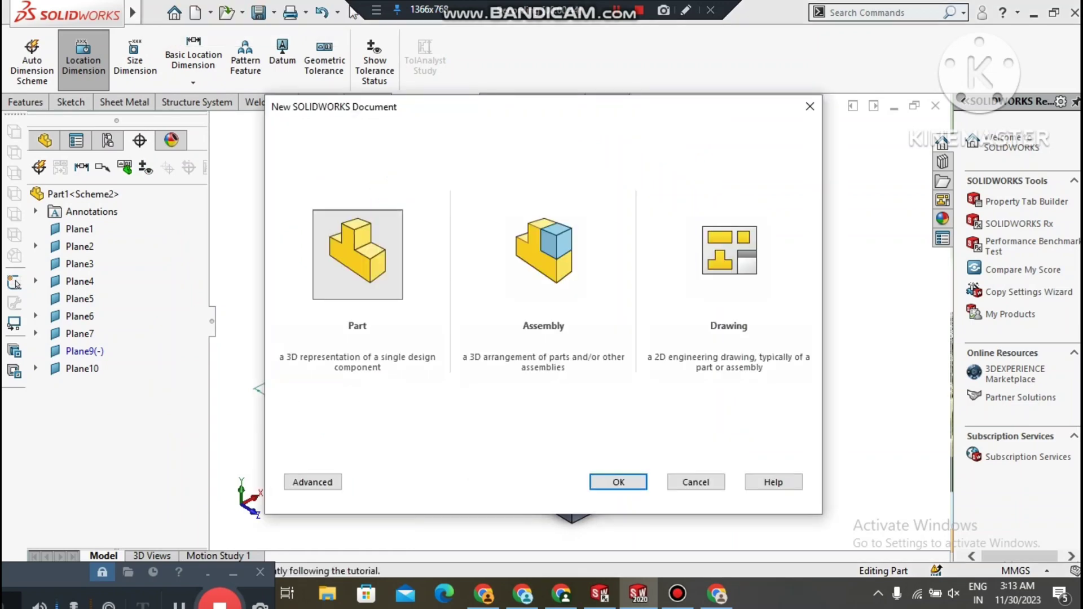
{"action": "left_click", "coordinate": [357, 254]}
{"action": "left_click", "coordinate": [618, 482]}
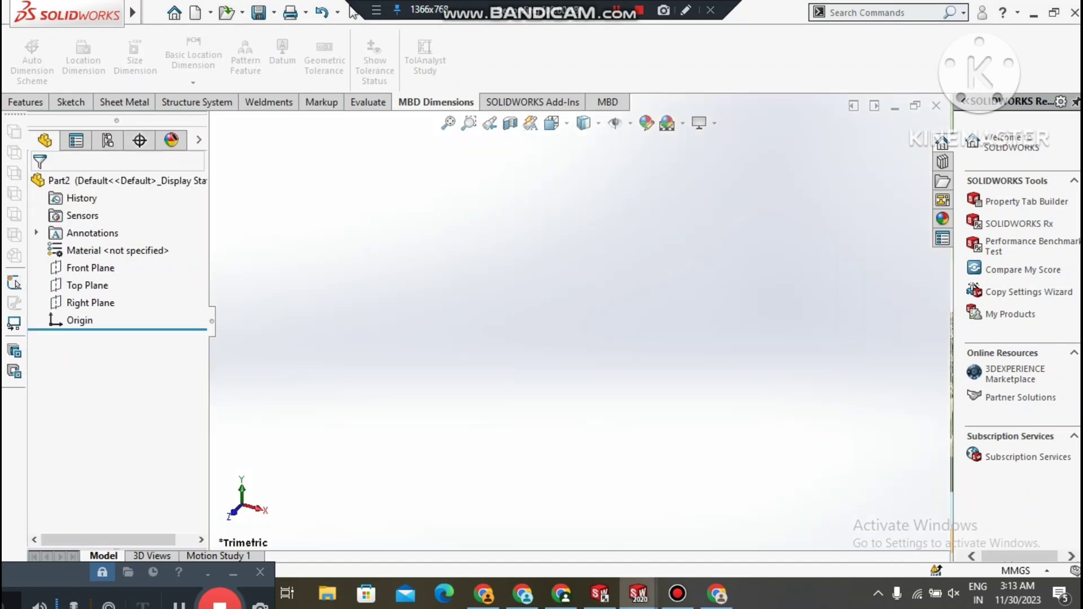
{"action": "left_click", "coordinate": [683, 124]}
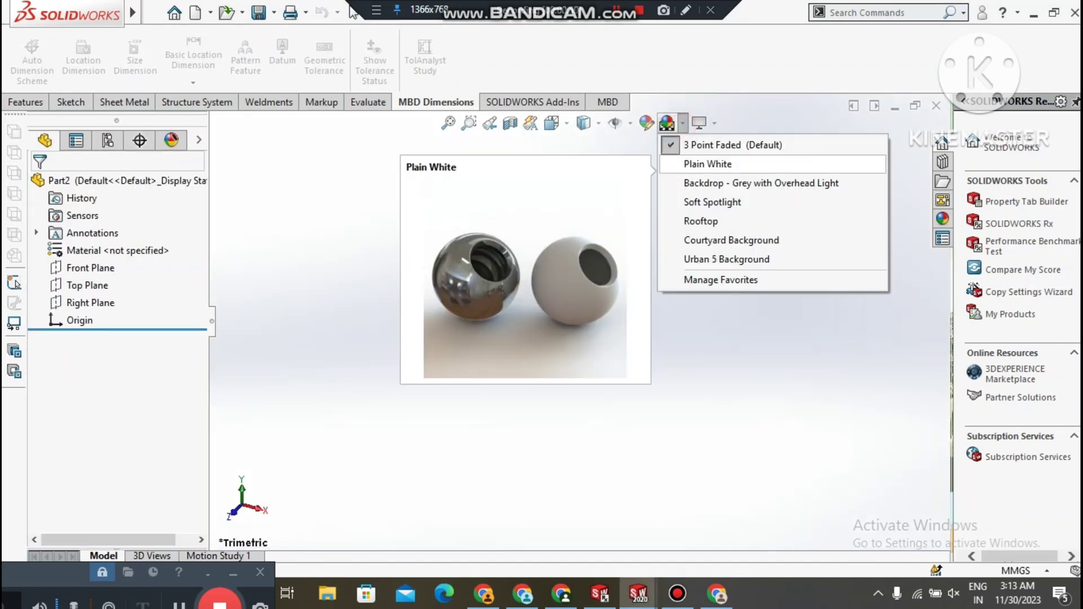
{"action": "left_click", "coordinate": [708, 164]}
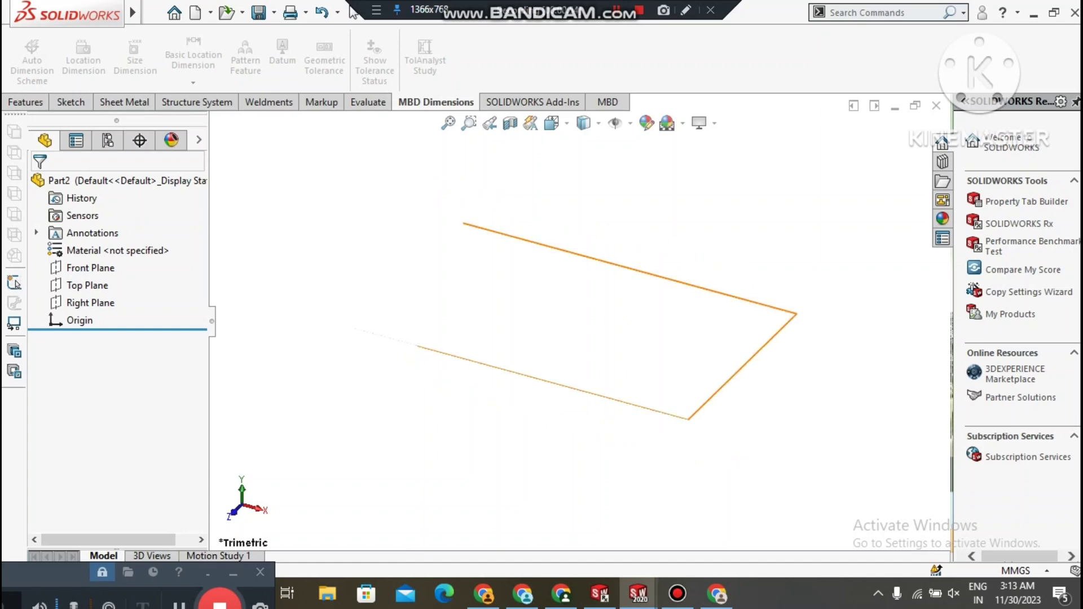
Start a new sketch on the Top Plane
{"action": "right_click", "coordinate": [78, 286]}
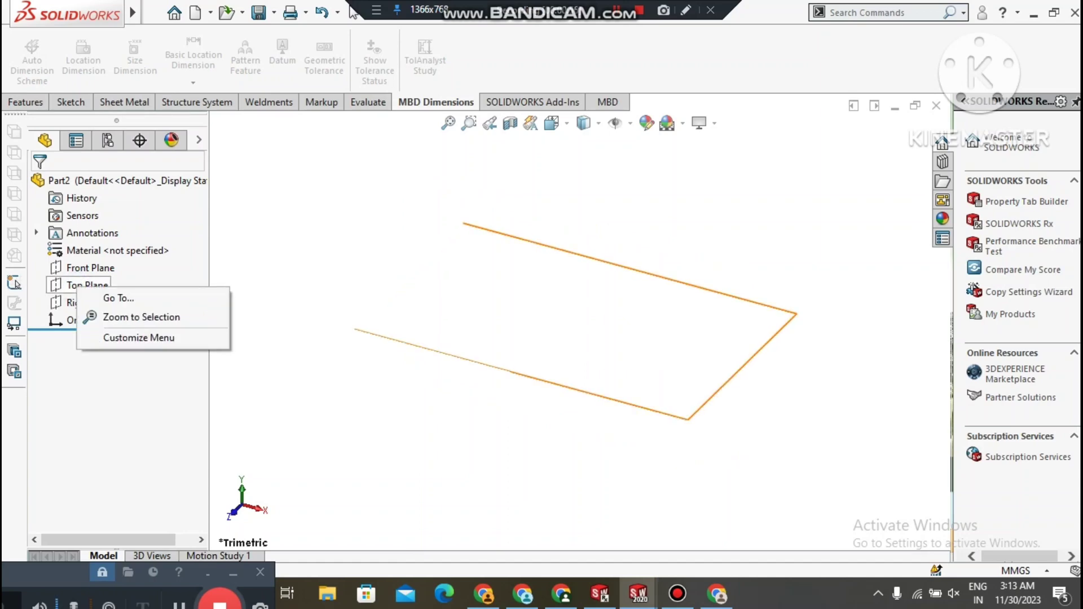
{"action": "left_click", "coordinate": [78, 286]}
{"action": "right_click", "coordinate": [77, 284]}
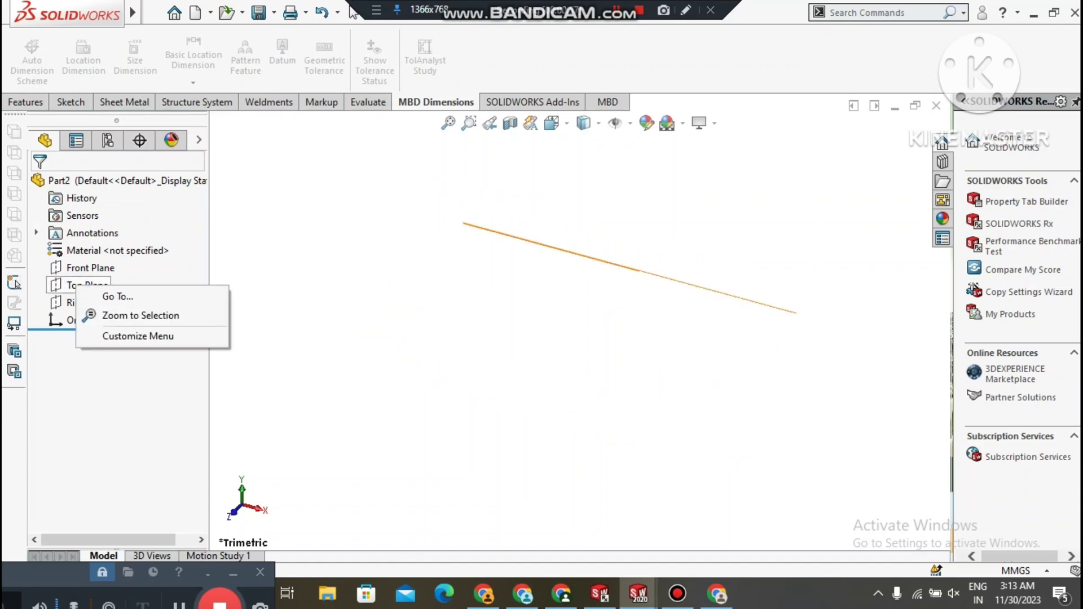
{"action": "left_click", "coordinate": [77, 285]}
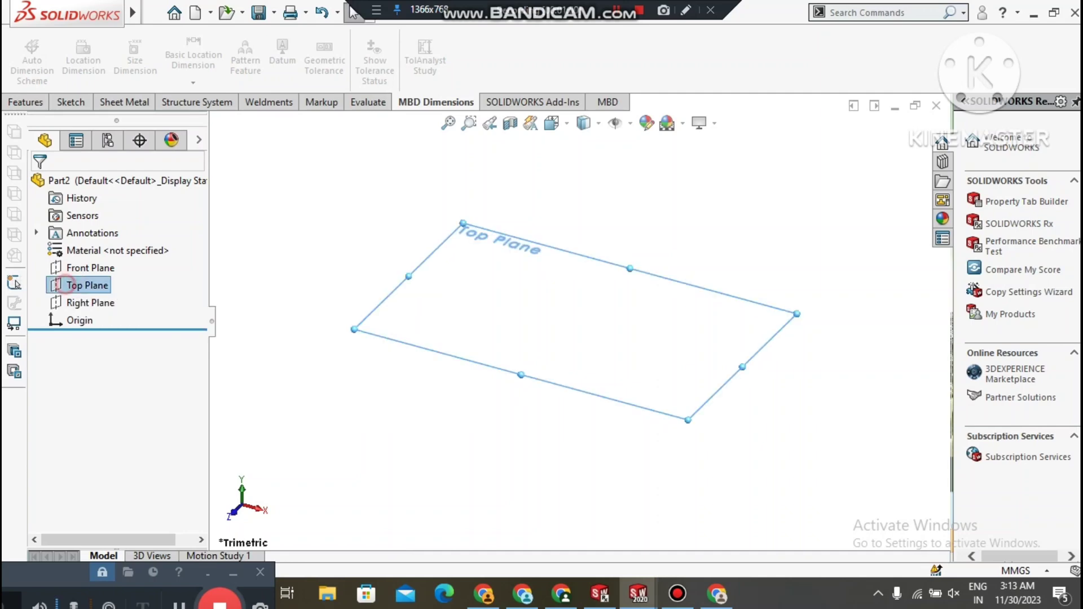
{"action": "left_click", "coordinate": [80, 260]}
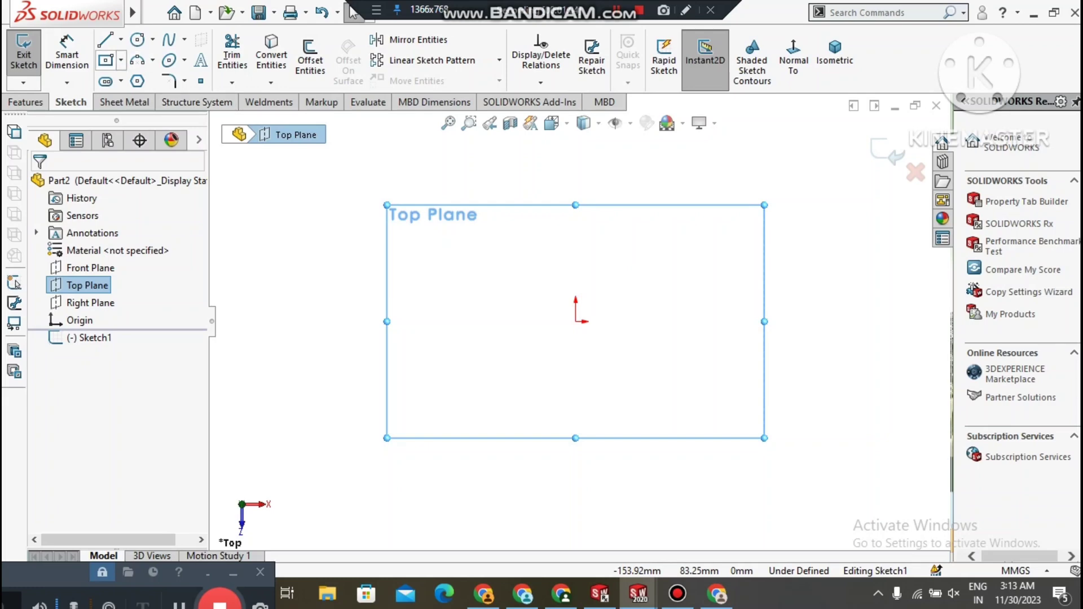
Sketch a center rectangle about 102 mm wide and 150 mm high, centred on the origin
{"action": "left_click", "coordinate": [121, 60]}
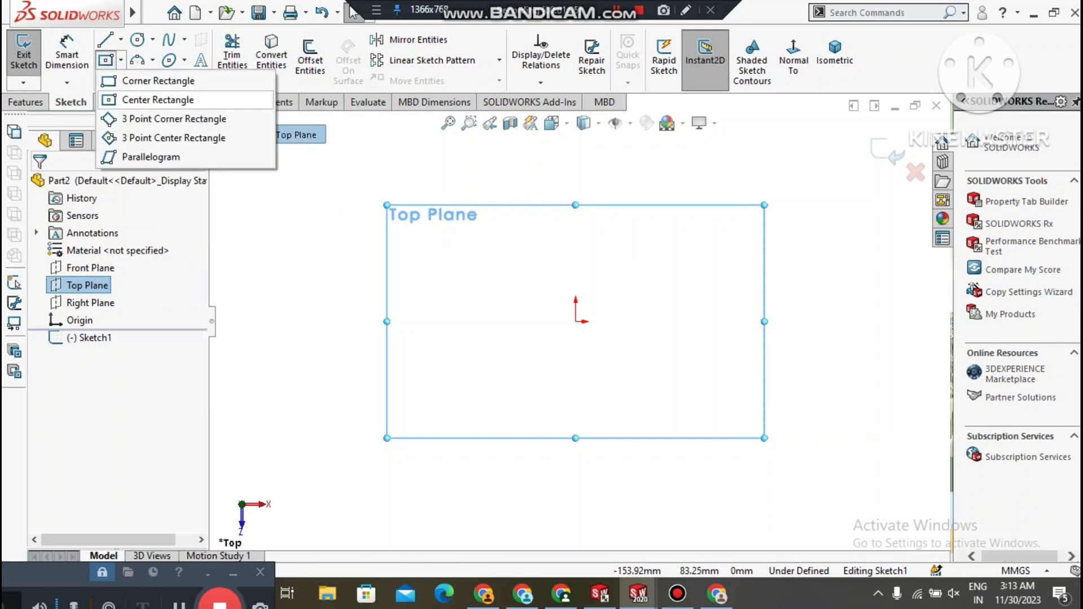
{"action": "left_click", "coordinate": [158, 100]}
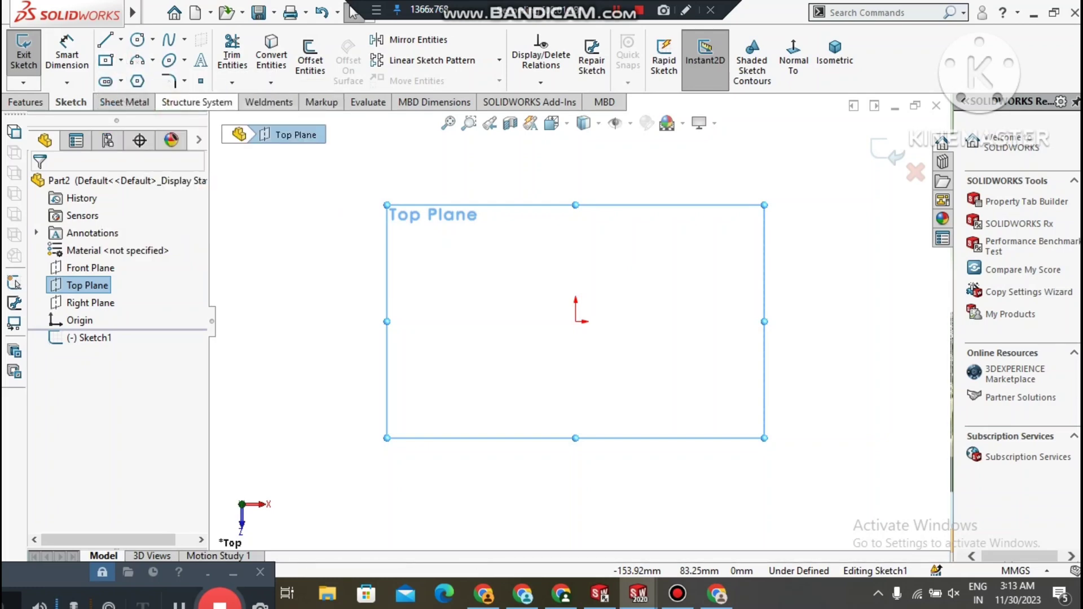
{"action": "left_click", "coordinate": [575, 322]}
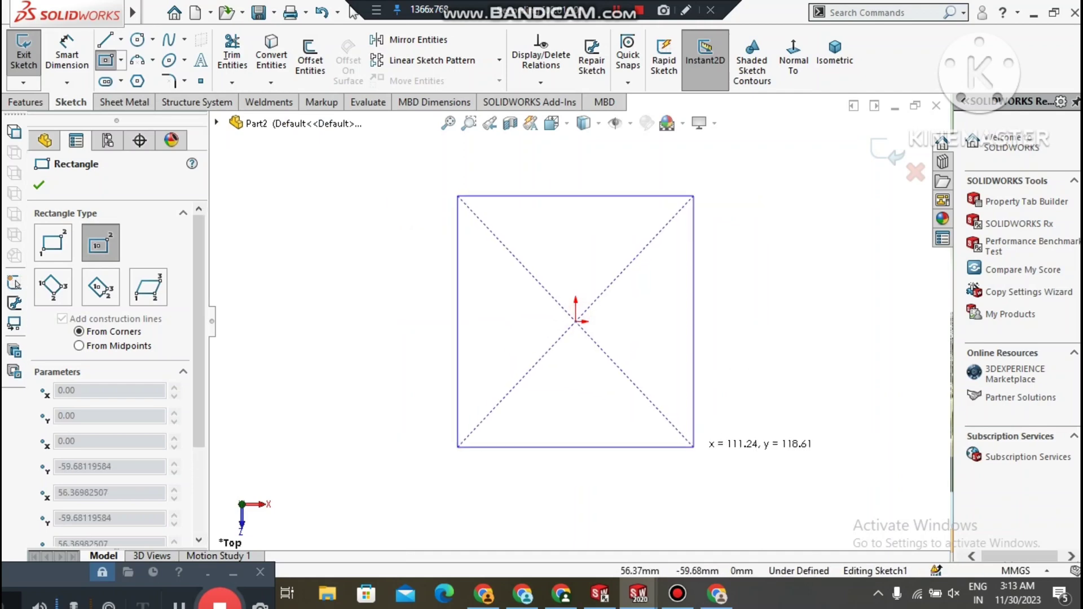
{"action": "left_click", "coordinate": [684, 480]}
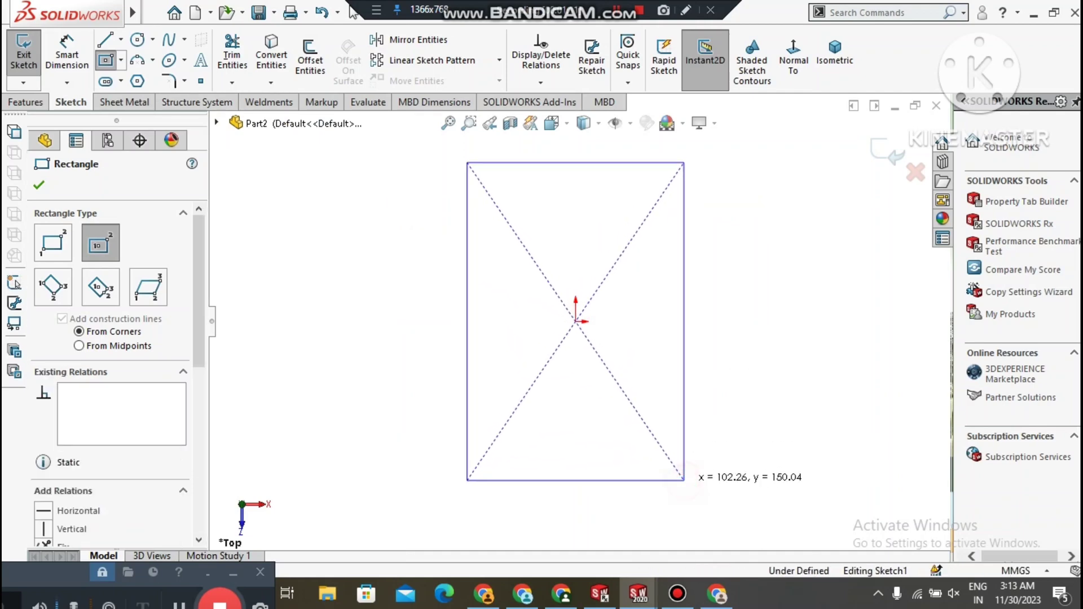
{"action": "key", "text": "Escape"}
{"action": "key", "text": "Escape"}
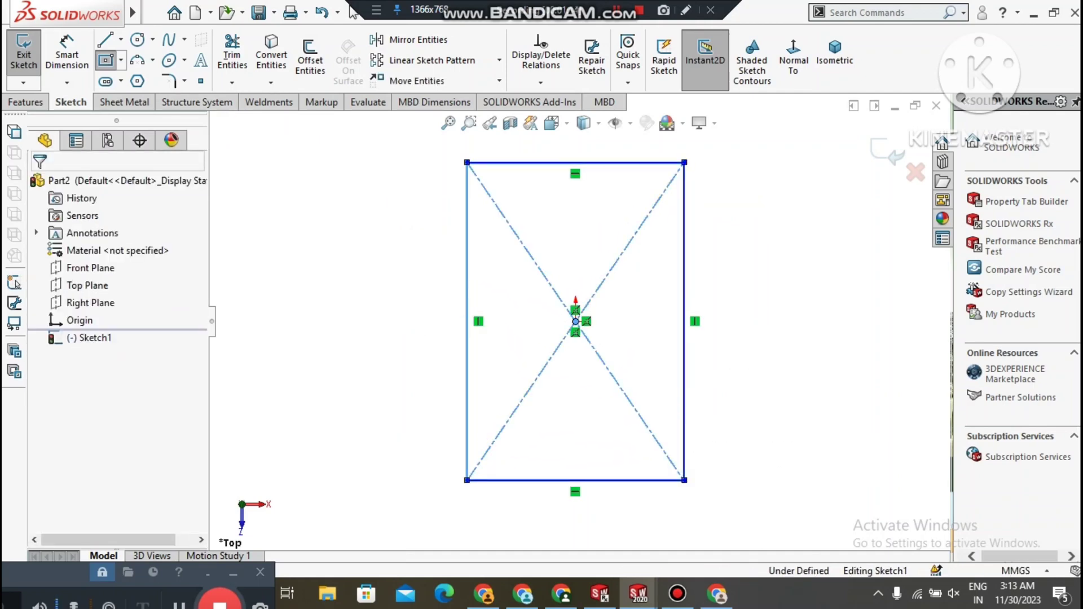
{"action": "key", "text": "Escape"}
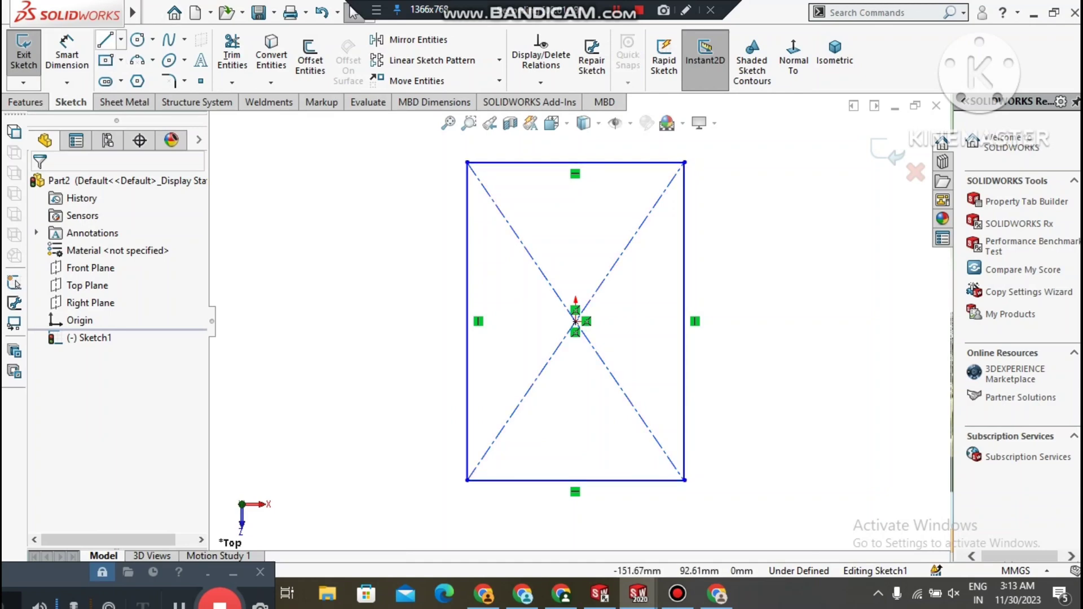
Dimension the rectangle's left vertical side to 80 mm
{"action": "left_click", "coordinate": [66, 56]}
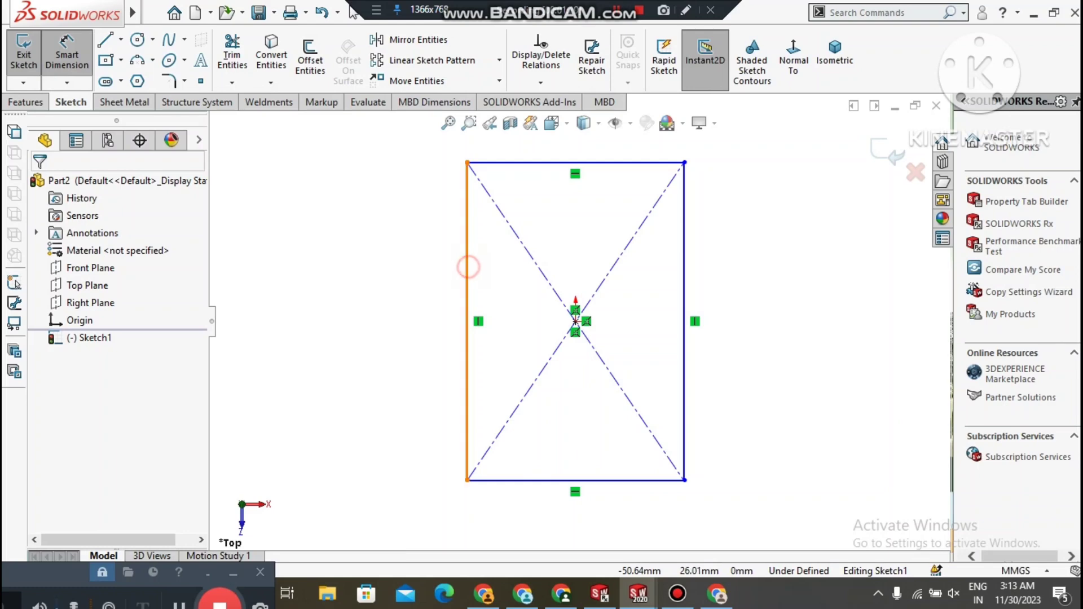
{"action": "left_click", "coordinate": [467, 319]}
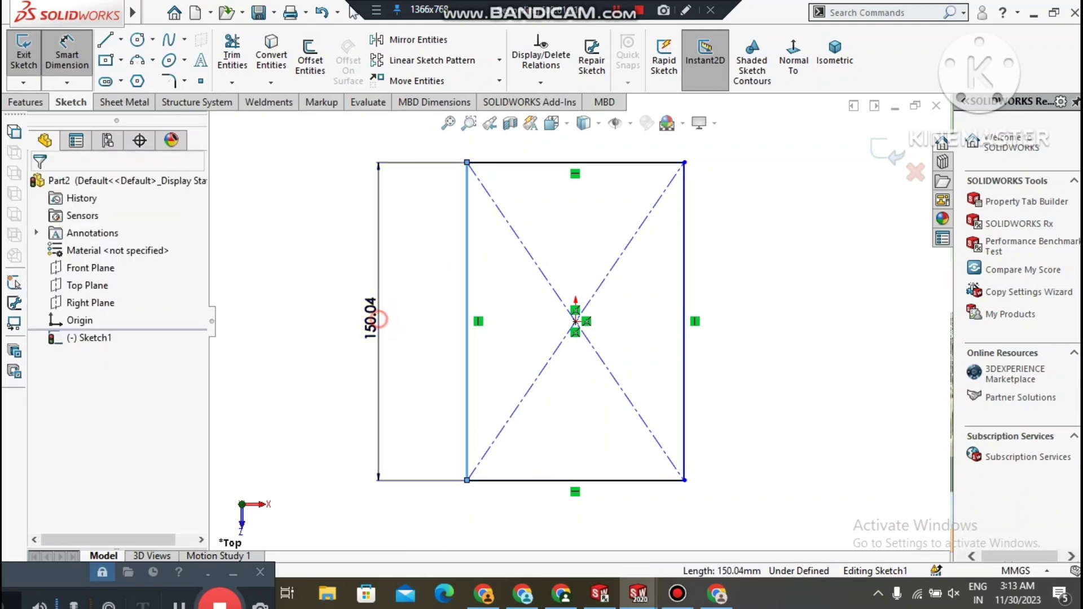
{"action": "left_click", "coordinate": [369, 319]}
{"action": "type", "text": "8"}
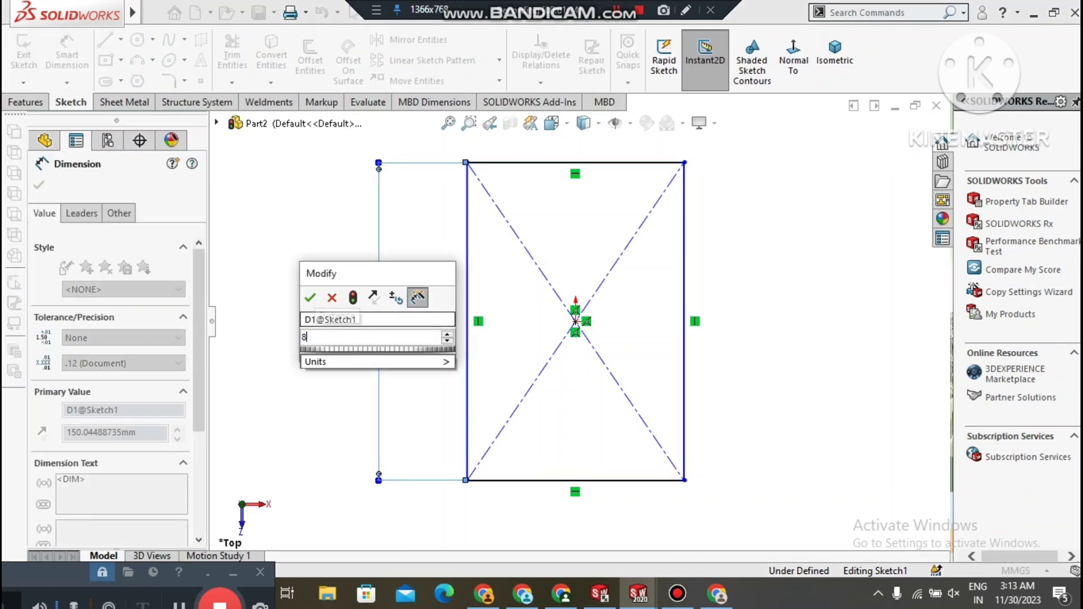
{"action": "type", "text": "0"}
{"action": "key", "text": "Return"}
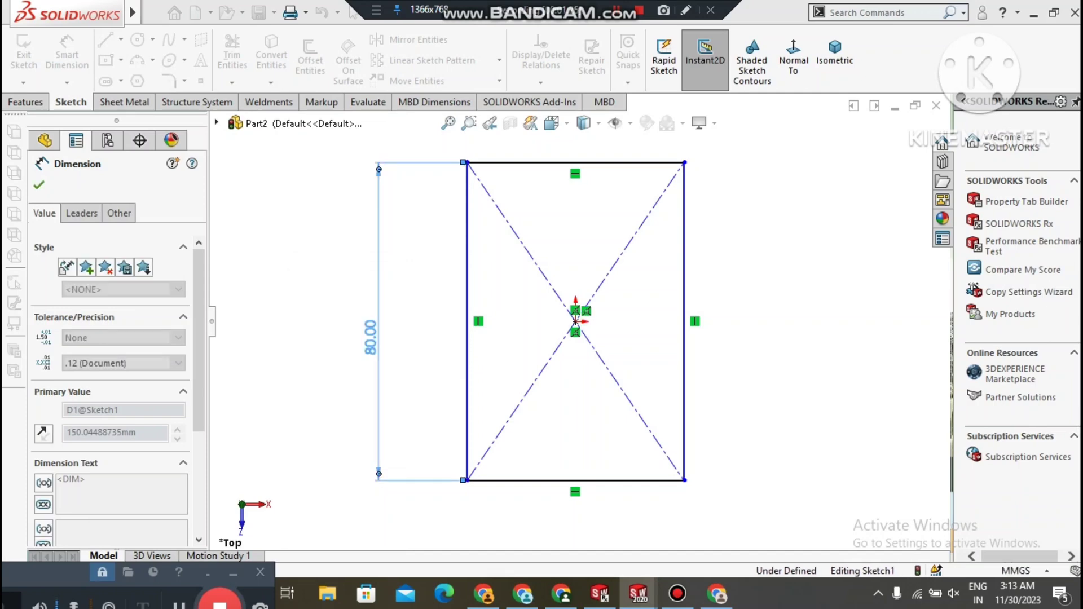
{"action": "key", "text": "Escape"}
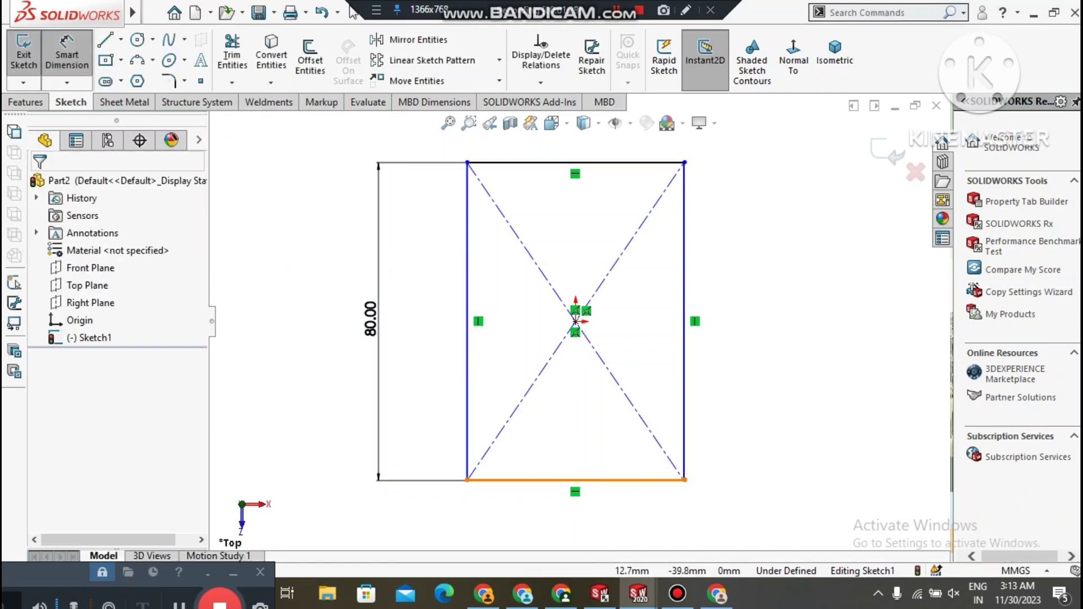
Dimension the rectangle's bottom edge to 60 mm
{"action": "left_click", "coordinate": [626, 480]}
{"action": "left_click", "coordinate": [570, 529]}
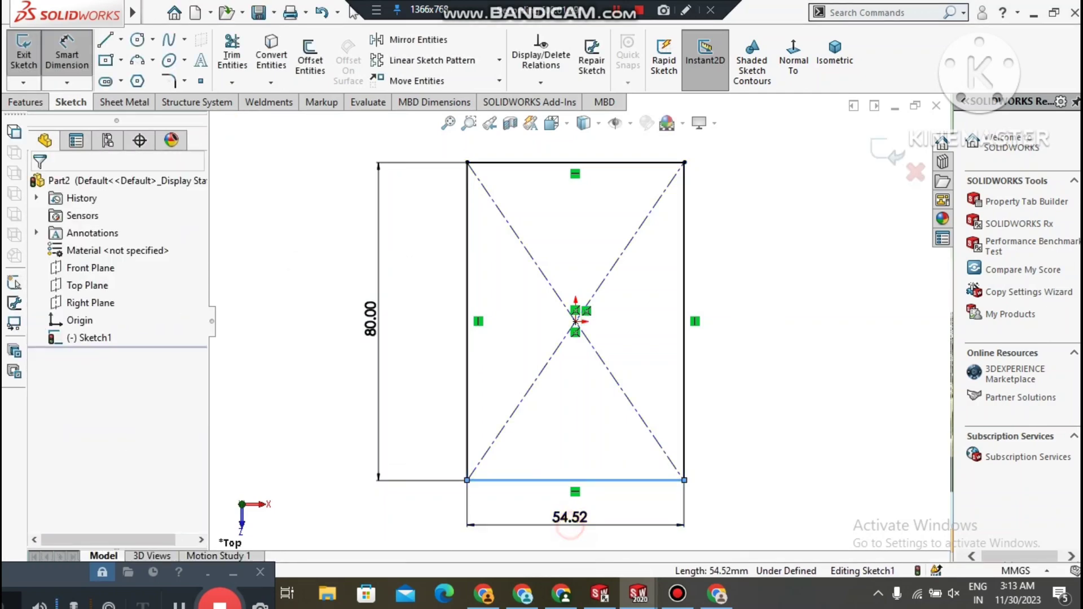
{"action": "left_click", "coordinate": [569, 521]}
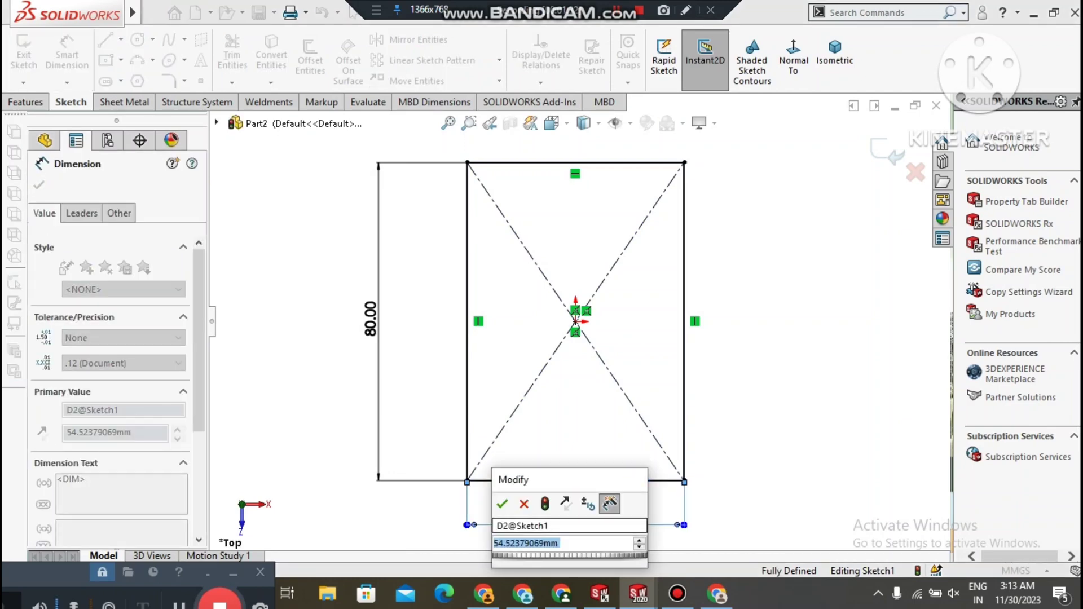
{"action": "type", "text": "60"}
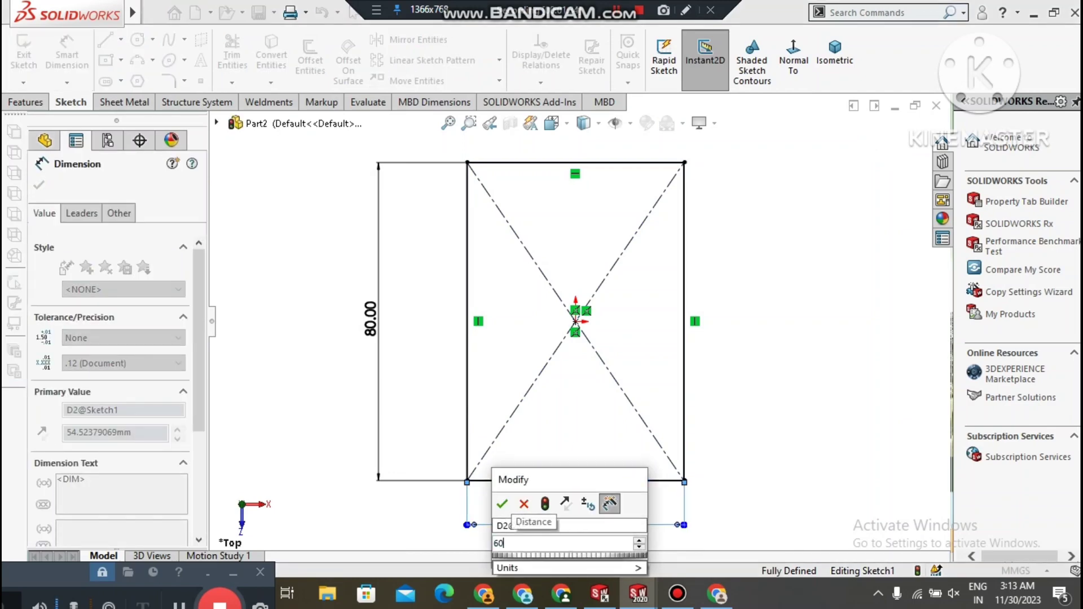
{"action": "key", "text": "Return"}
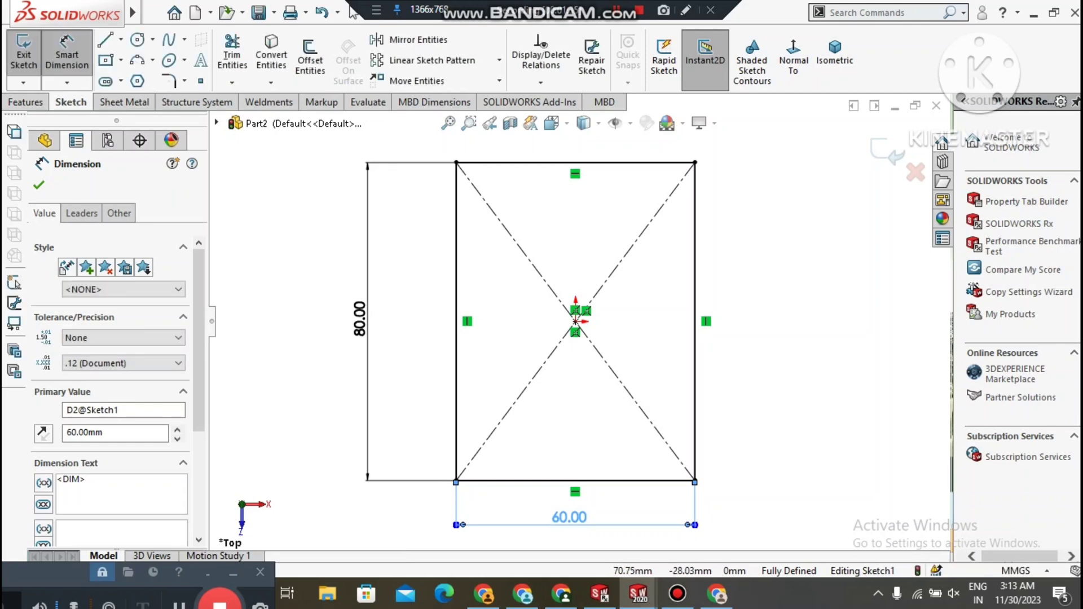
{"action": "left_click", "coordinate": [819, 411]}
{"action": "scroll", "coordinate": [781, 459], "scroll_direction": "up", "scroll_amount": 1}
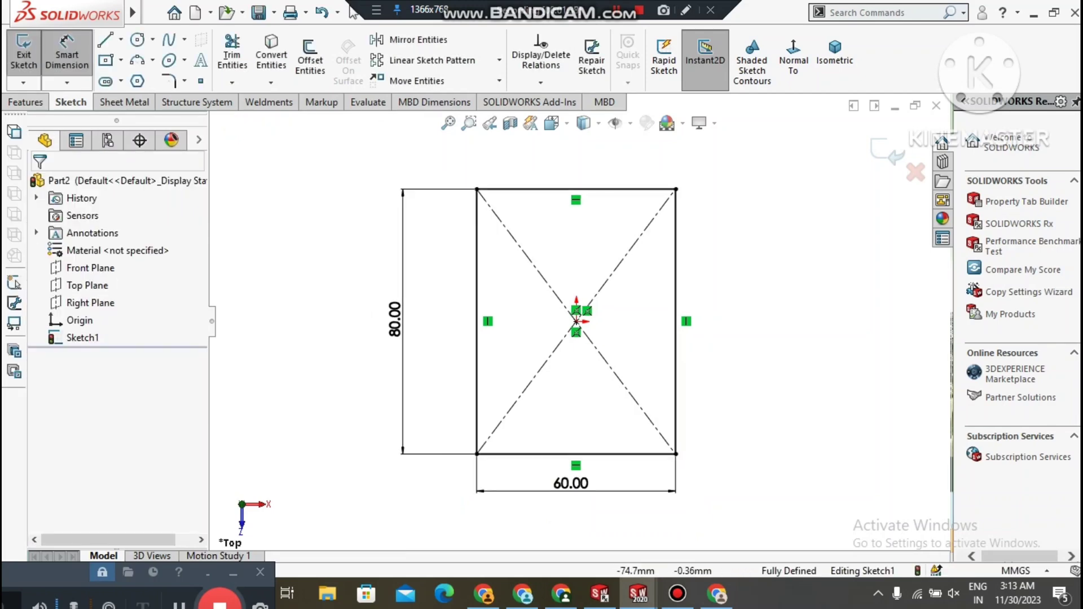
Extrude the 80 by 60 mm base rectangle upward to a blind depth of 80 mm
{"action": "left_click", "coordinate": [24, 102]}
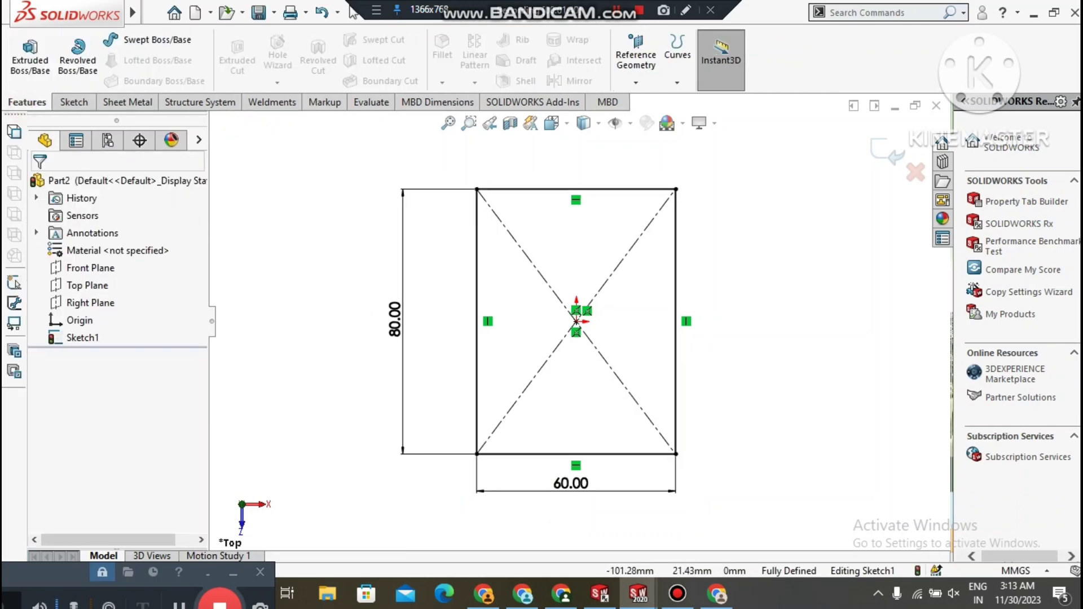
{"action": "left_click", "coordinate": [31, 71]}
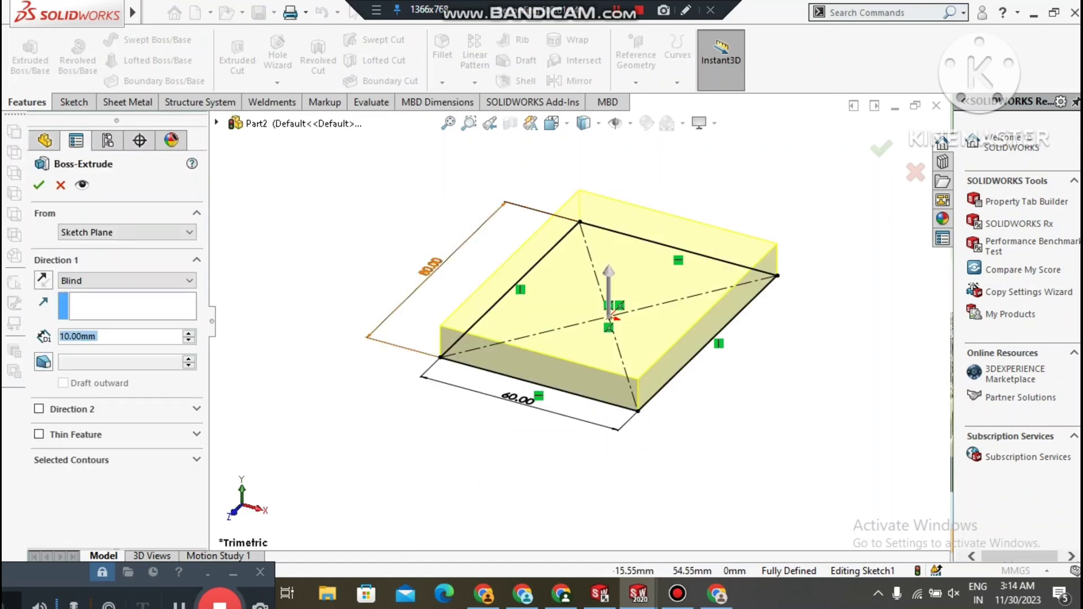
{"action": "scroll", "coordinate": [674, 164], "scroll_direction": "down", "scroll_amount": 2}
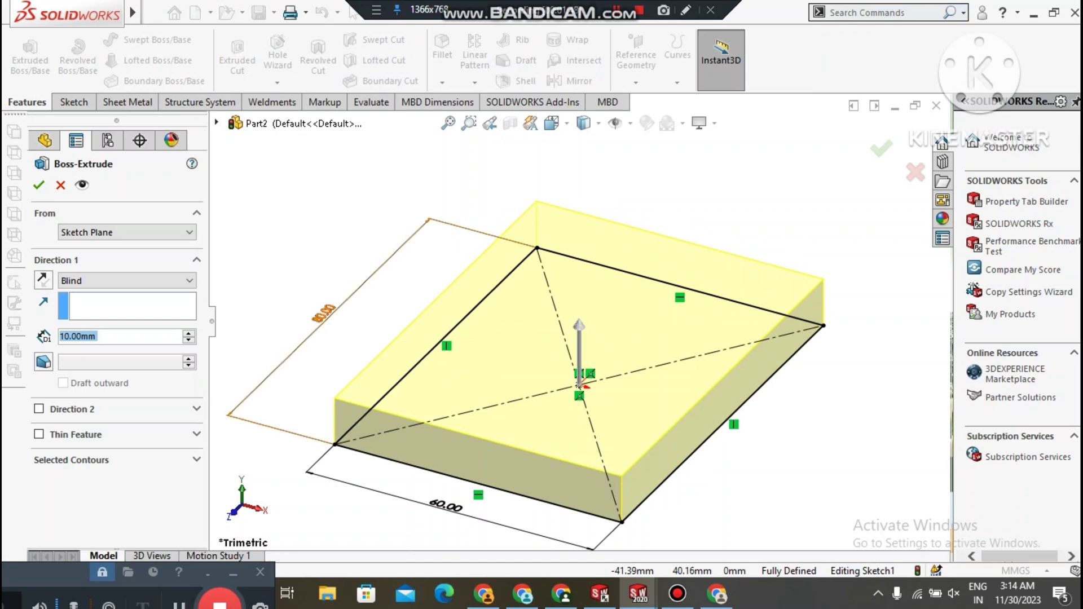
{"action": "type", "text": "80"}
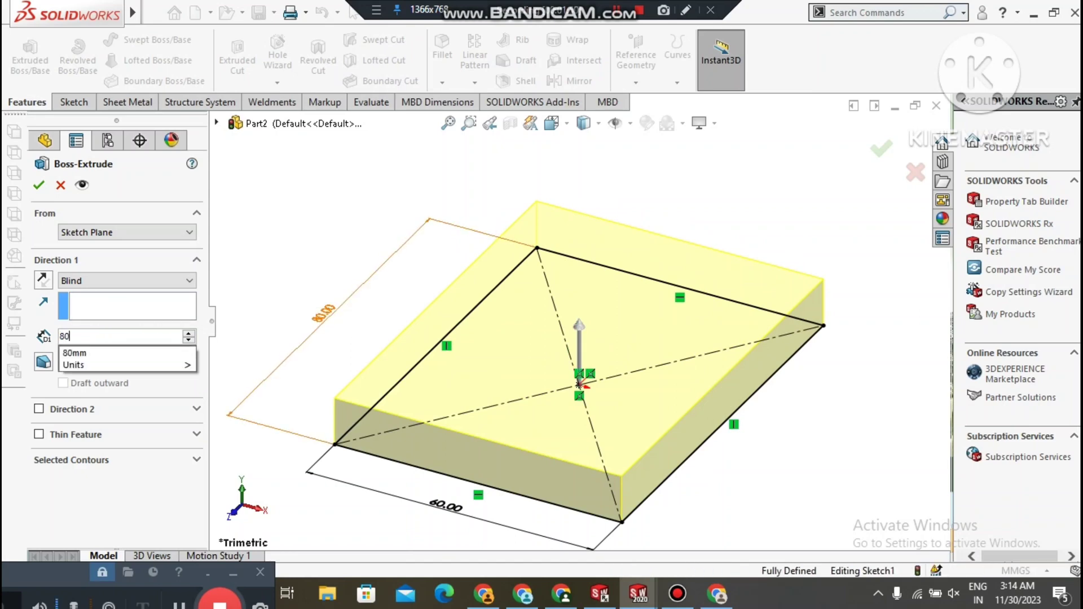
{"action": "key", "text": "Return"}
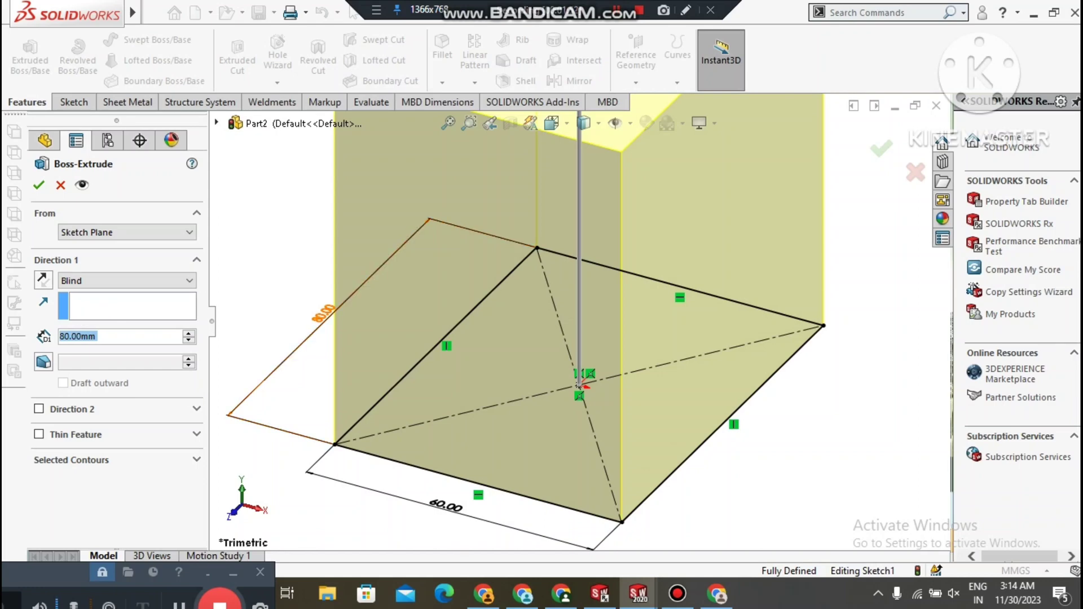
{"action": "scroll", "coordinate": [579, 386], "scroll_direction": "up", "scroll_amount": 5}
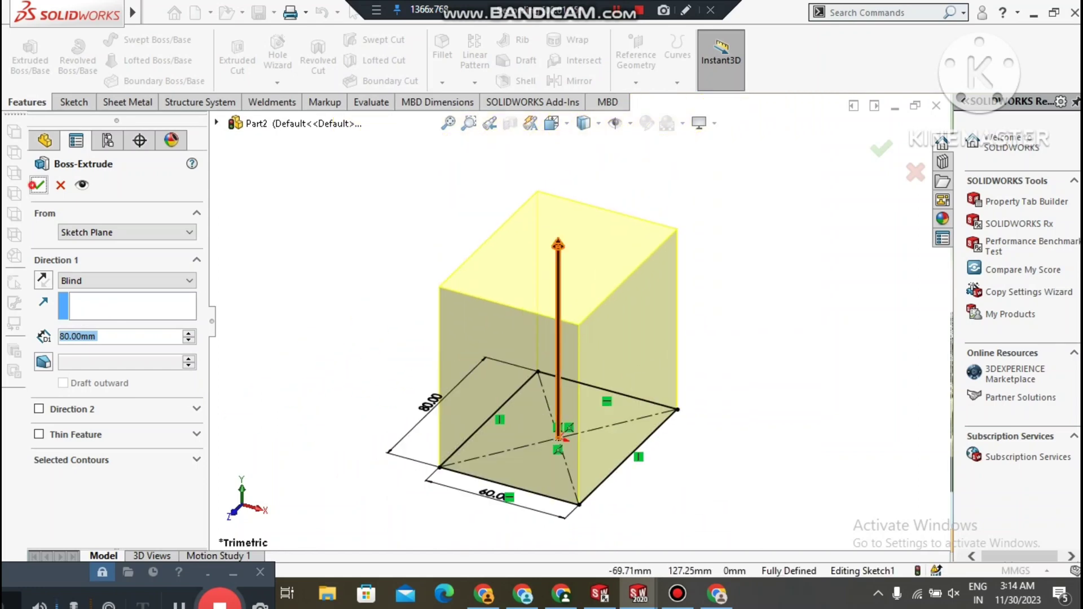
{"action": "left_click", "coordinate": [37, 184]}
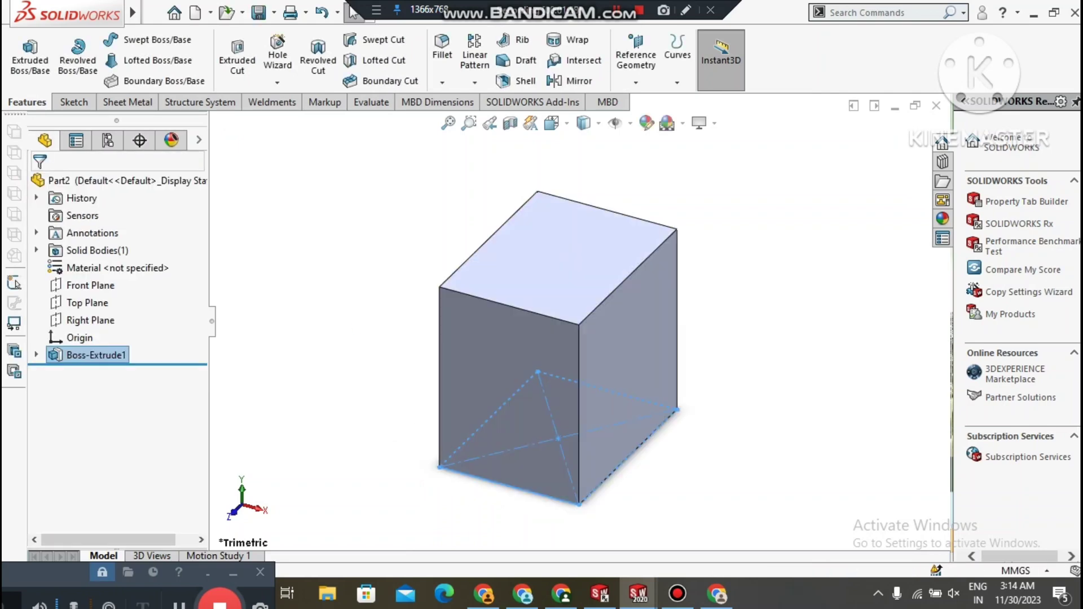
Start a new sketch on the block's 80 mm wide side face on the negative X side
{"action": "left_click", "coordinate": [356, 327]}
{"action": "middle_click_drag", "start_coordinate": [356, 327], "coordinate": [502, 327]}
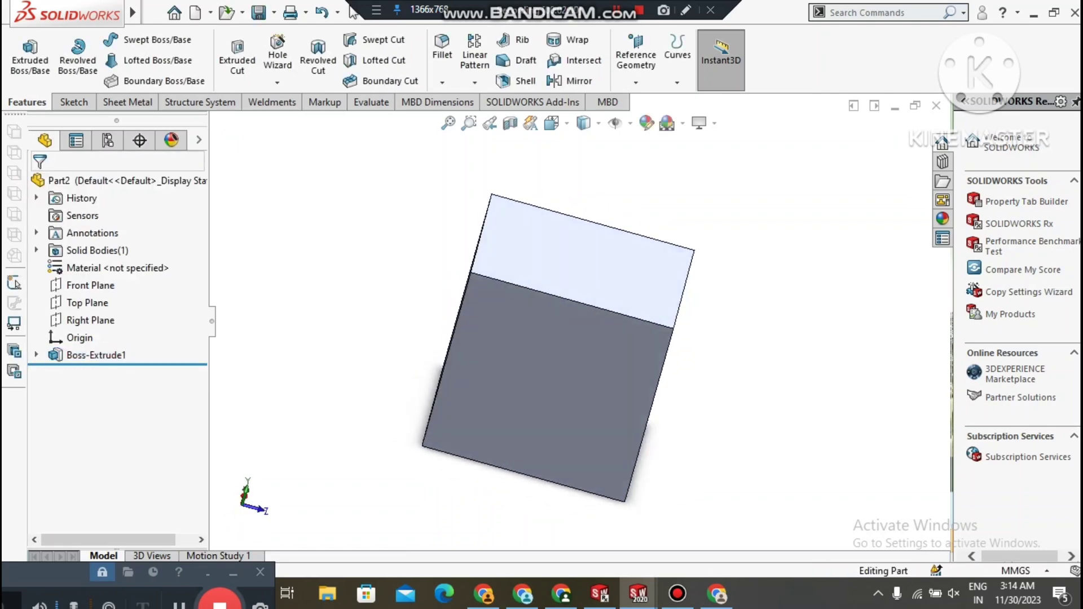
{"action": "key", "text": "ctrl+7"}
{"action": "scroll", "coordinate": [598, 357], "scroll_direction": "down", "scroll_amount": 1}
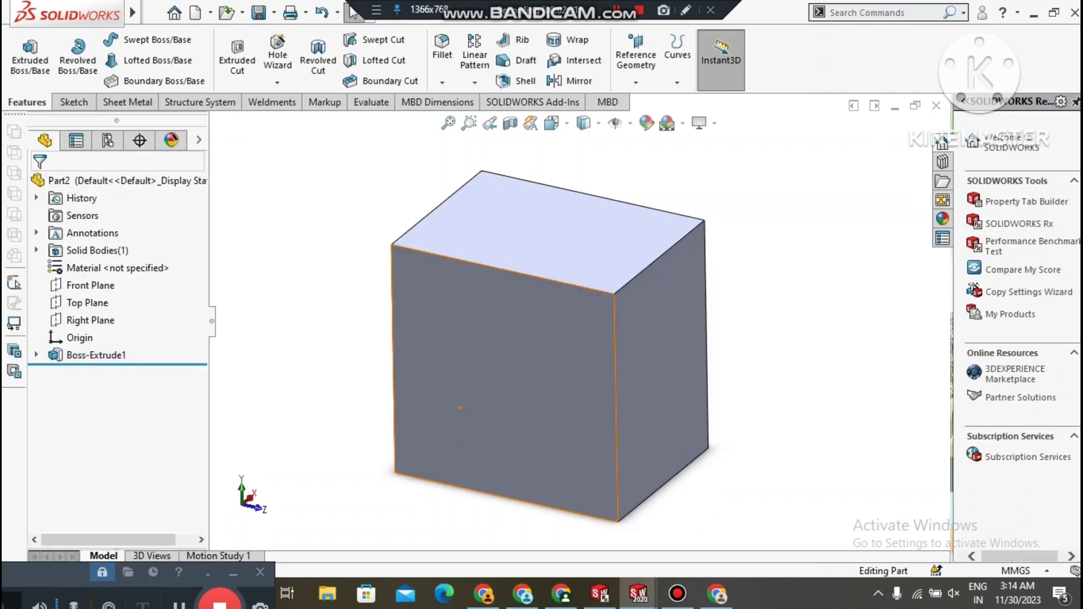
{"action": "right_click", "coordinate": [517, 314]}
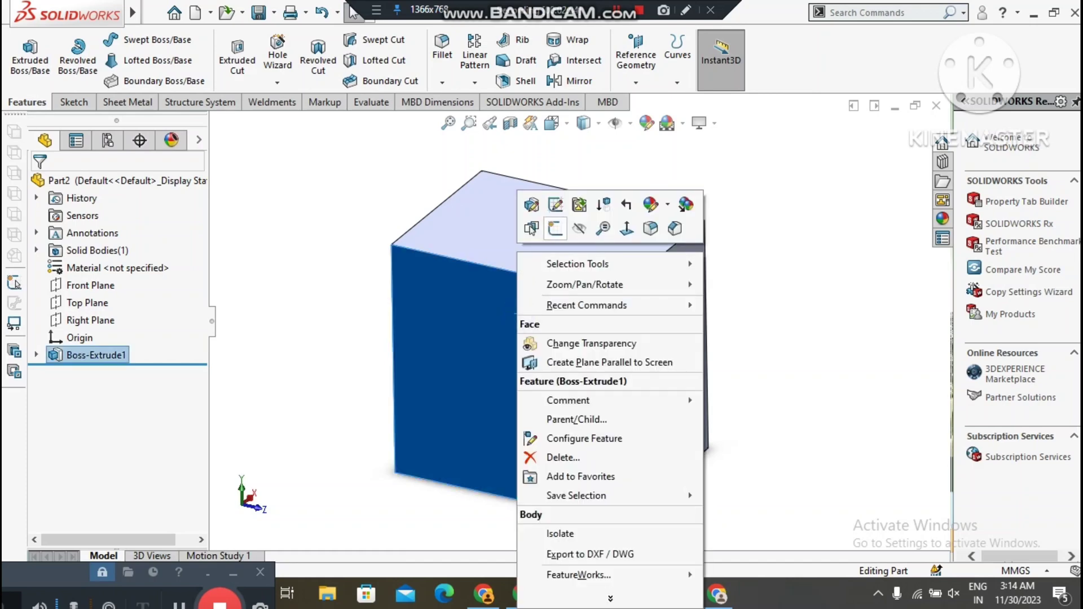
{"action": "left_click", "coordinate": [554, 228]}
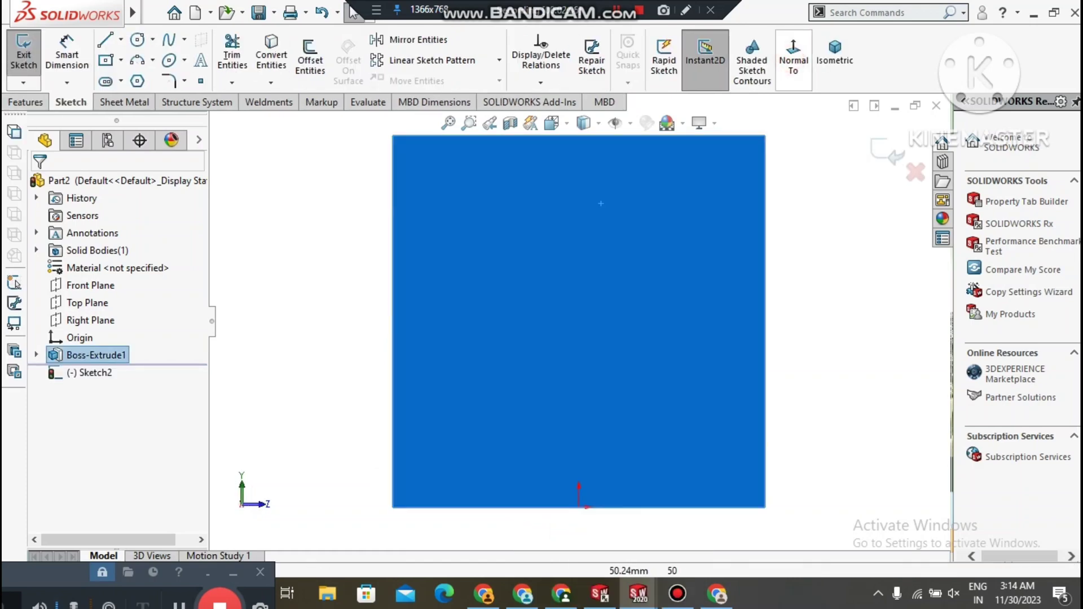
{"action": "left_click", "coordinate": [834, 301]}
{"action": "scroll", "coordinate": [744, 203], "scroll_direction": "up", "scroll_amount": 1}
{"action": "scroll", "coordinate": [755, 208], "scroll_direction": "down", "scroll_amount": 1}
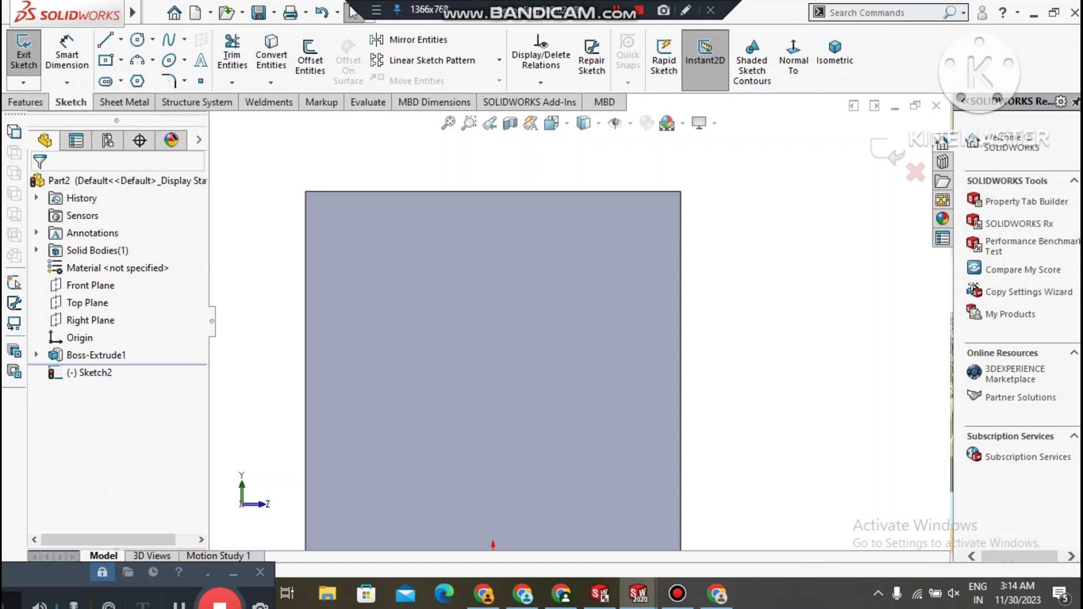
Sketch a three-step staircase of connected vertical and horizontal lines from the face's top edge, about 20 mm from its left corner, to its right edge
{"action": "key", "text": "l"}
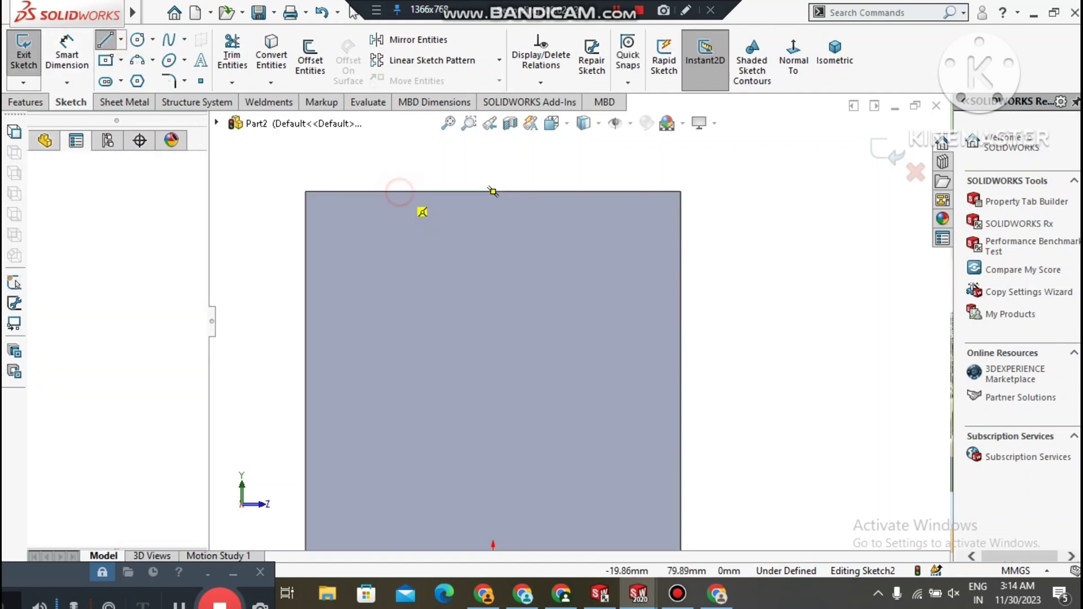
{"action": "left_click", "coordinate": [399, 191]}
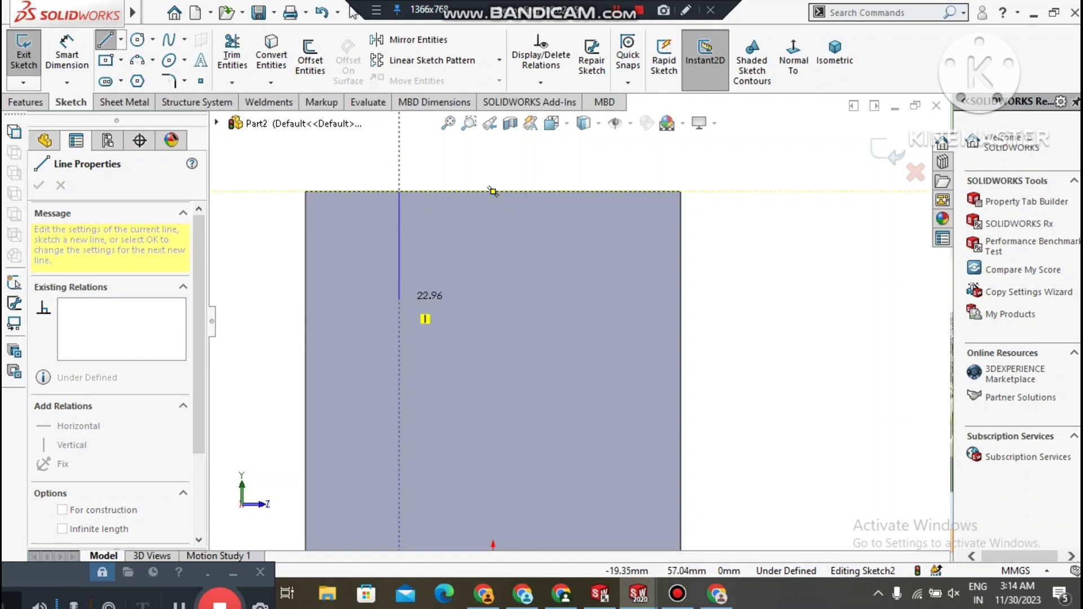
{"action": "left_click", "coordinate": [399, 292]}
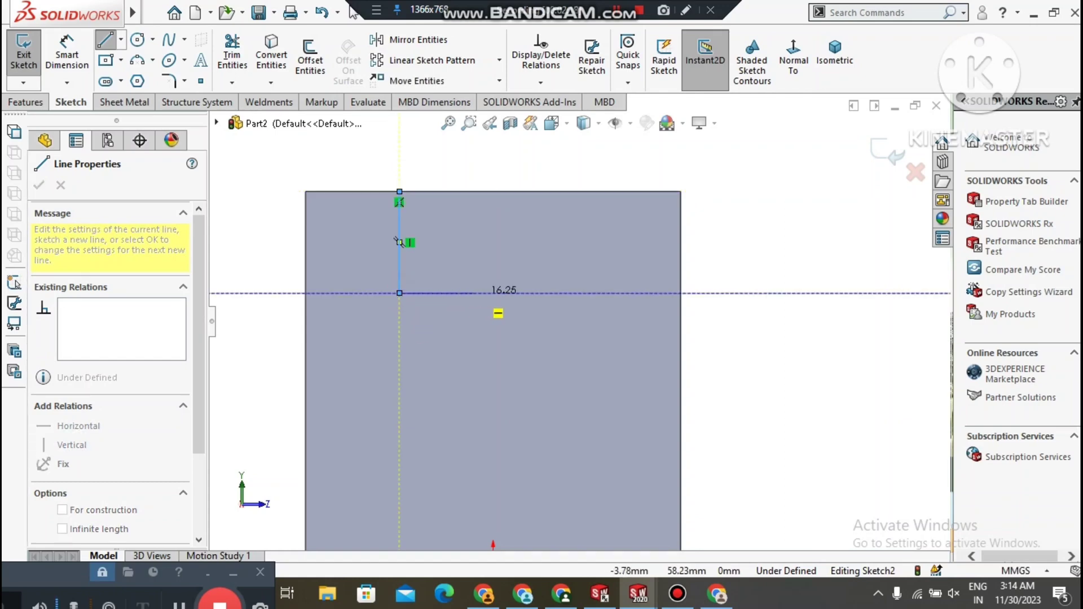
{"action": "left_click", "coordinate": [475, 292]}
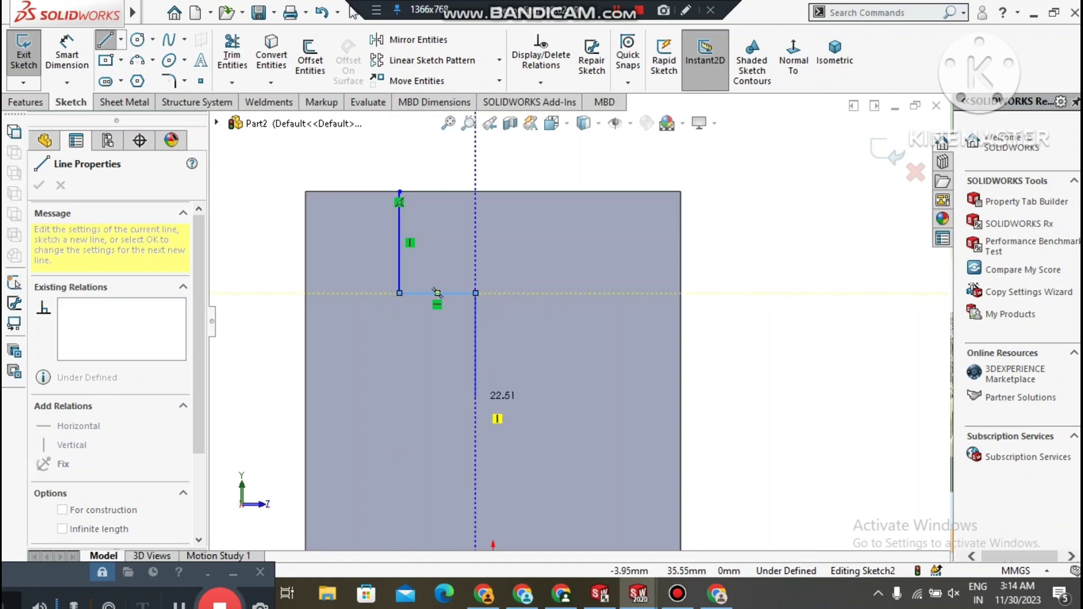
{"action": "left_click", "coordinate": [476, 400]}
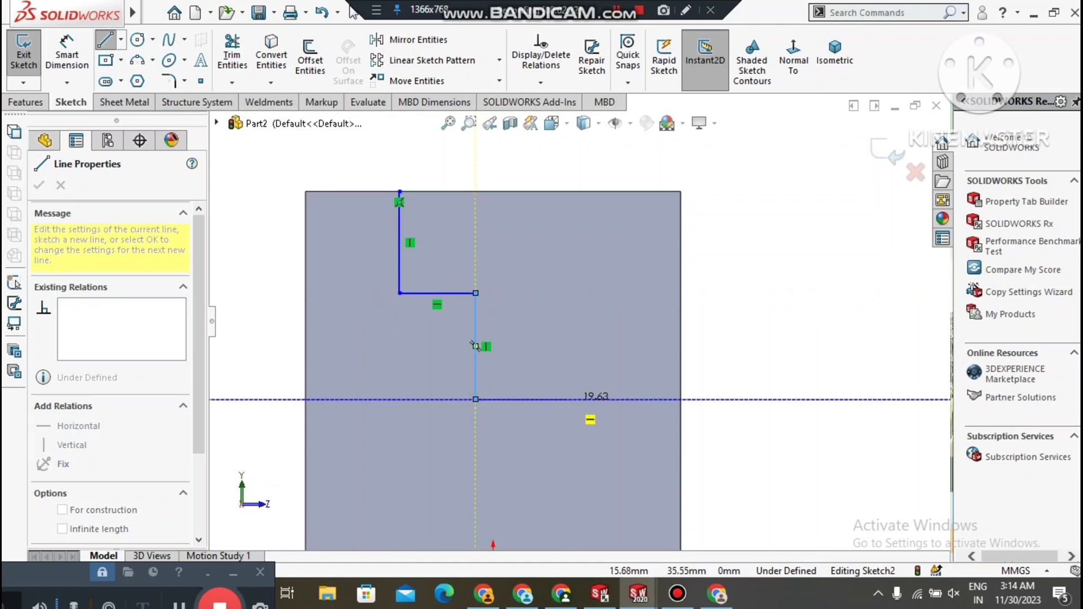
{"action": "left_click", "coordinate": [562, 399]}
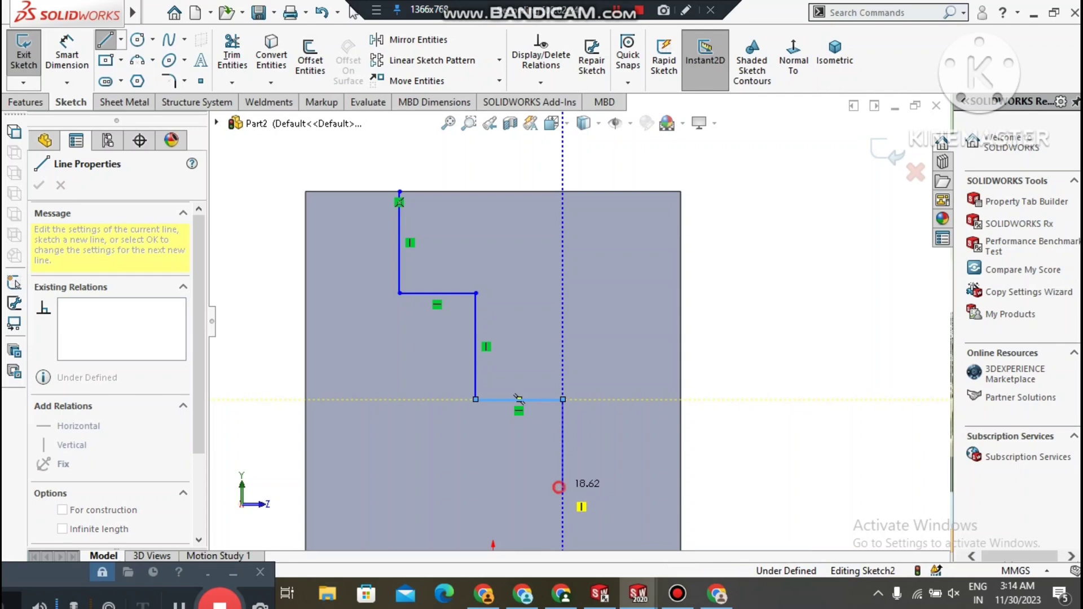
{"action": "left_click", "coordinate": [563, 486]}
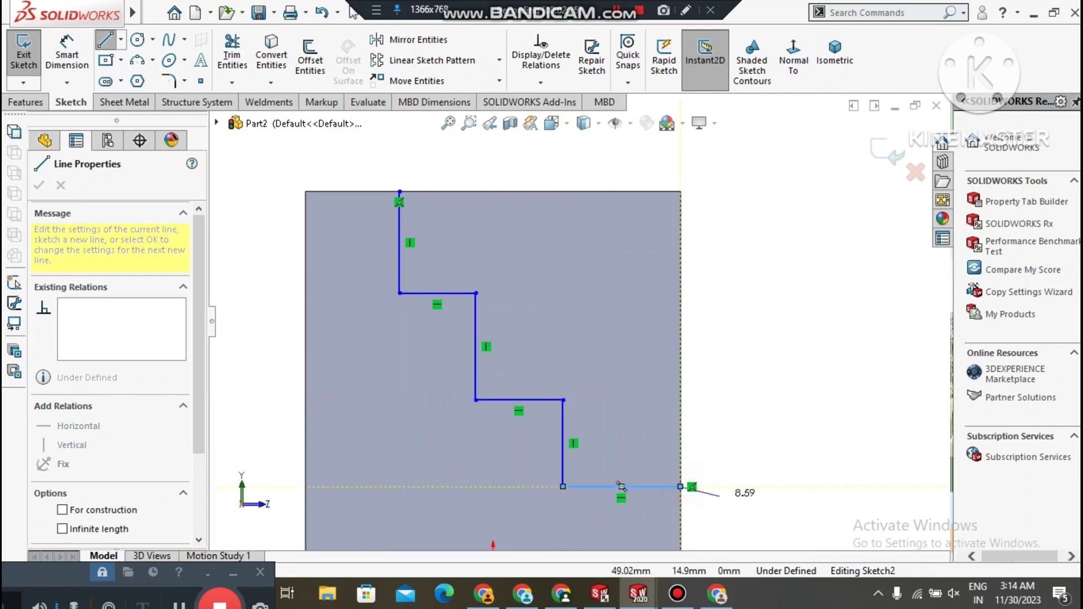
{"action": "left_click", "coordinate": [680, 486]}
{"action": "key", "text": "Escape"}
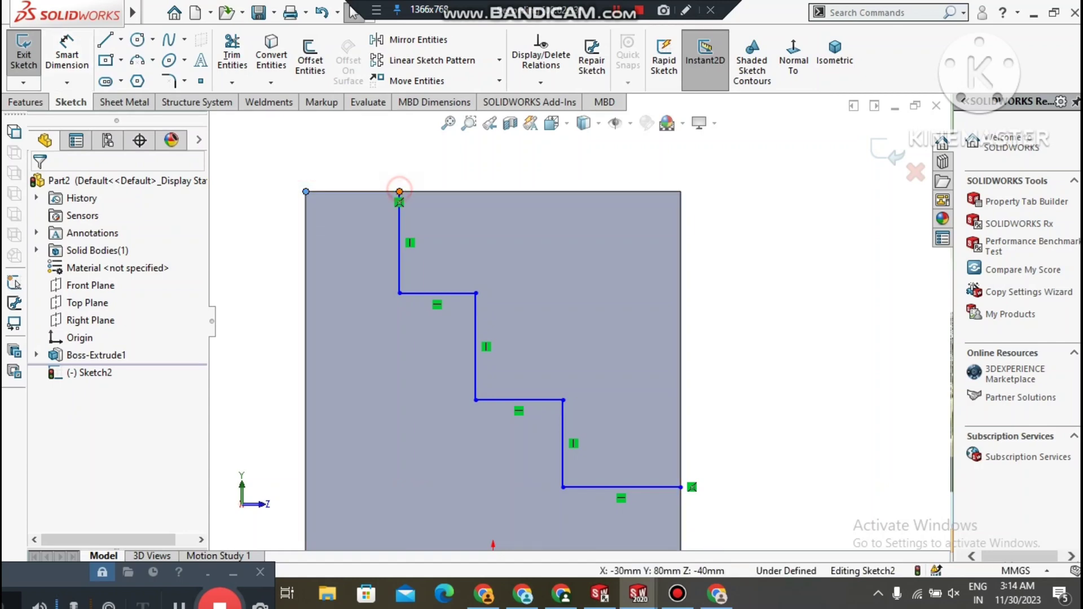
Dimension the distance from the face's top-left corner to the staircase's starting point as 20 mm
{"action": "left_click", "coordinate": [399, 191]}
{"action": "left_click", "coordinate": [68, 50]}
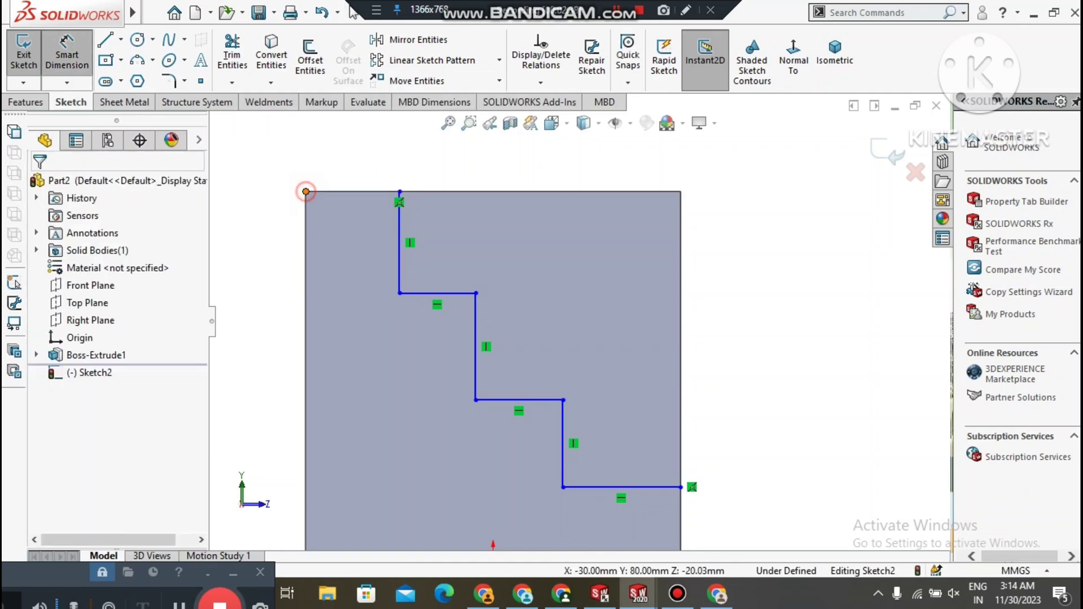
{"action": "left_click", "coordinate": [399, 191]}
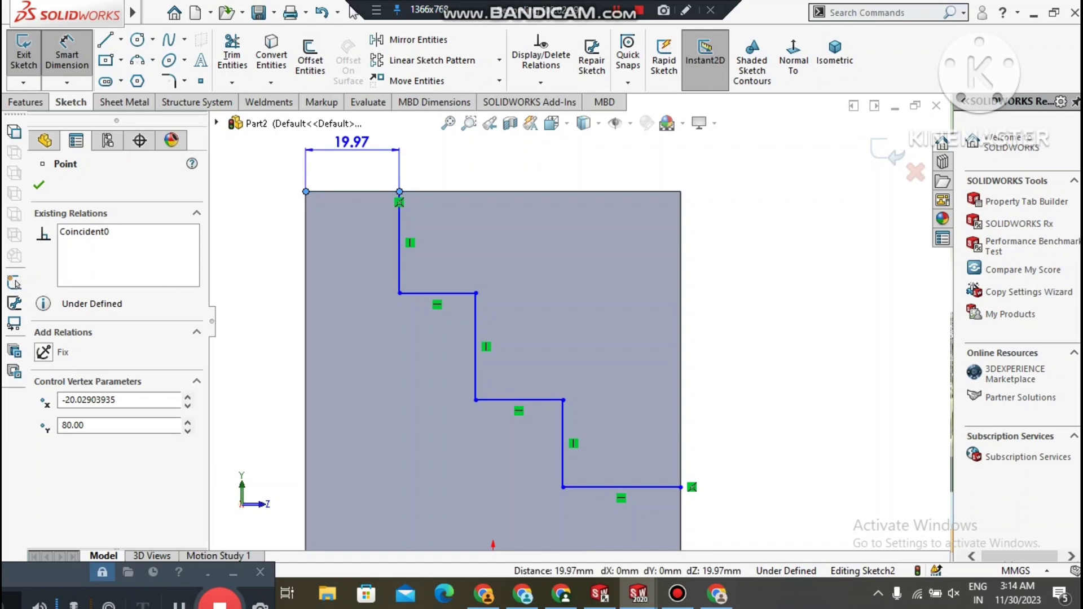
{"action": "left_click", "coordinate": [357, 162]}
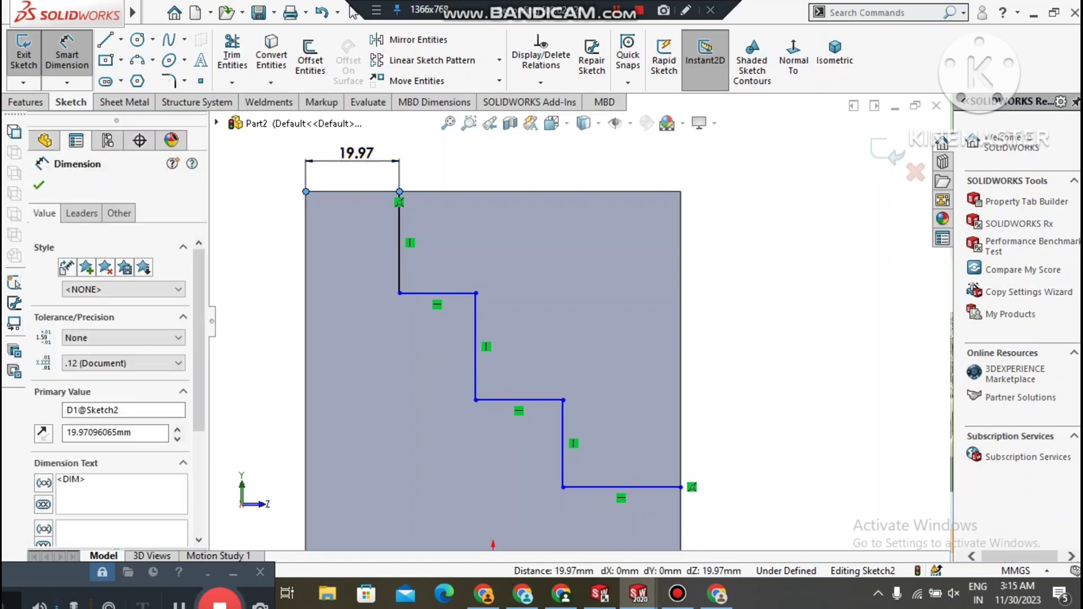
{"action": "type", "text": "20"}
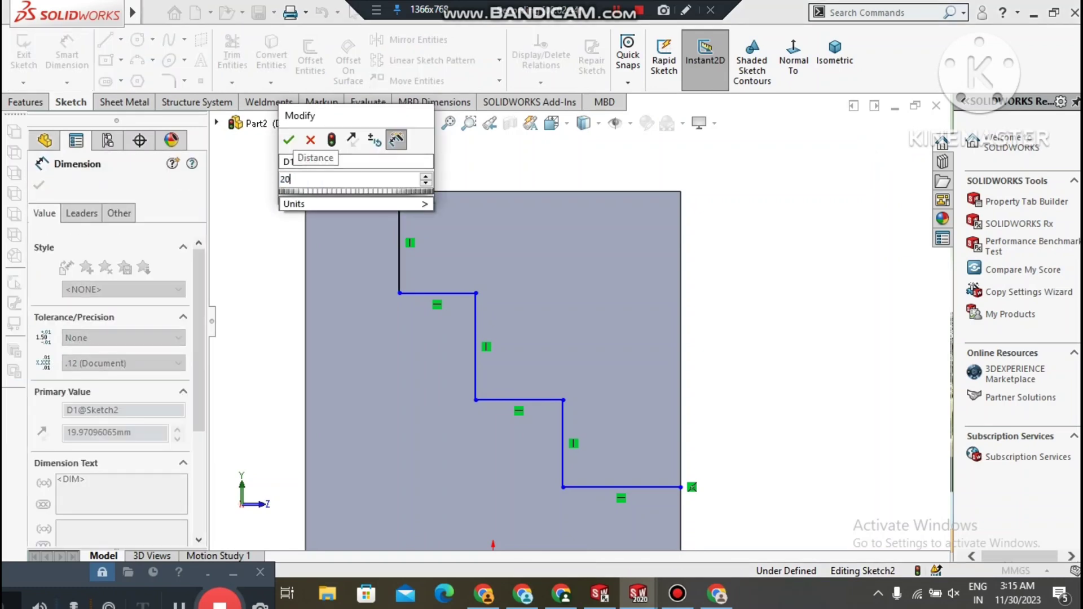
{"action": "key", "text": "Escape"}
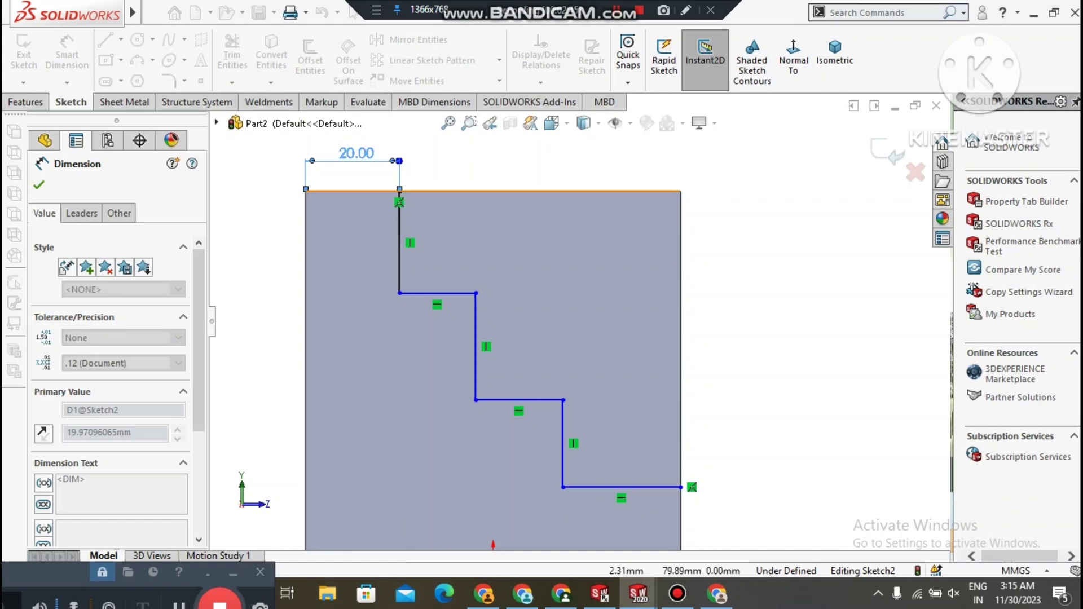
{"action": "left_click", "coordinate": [793, 301]}
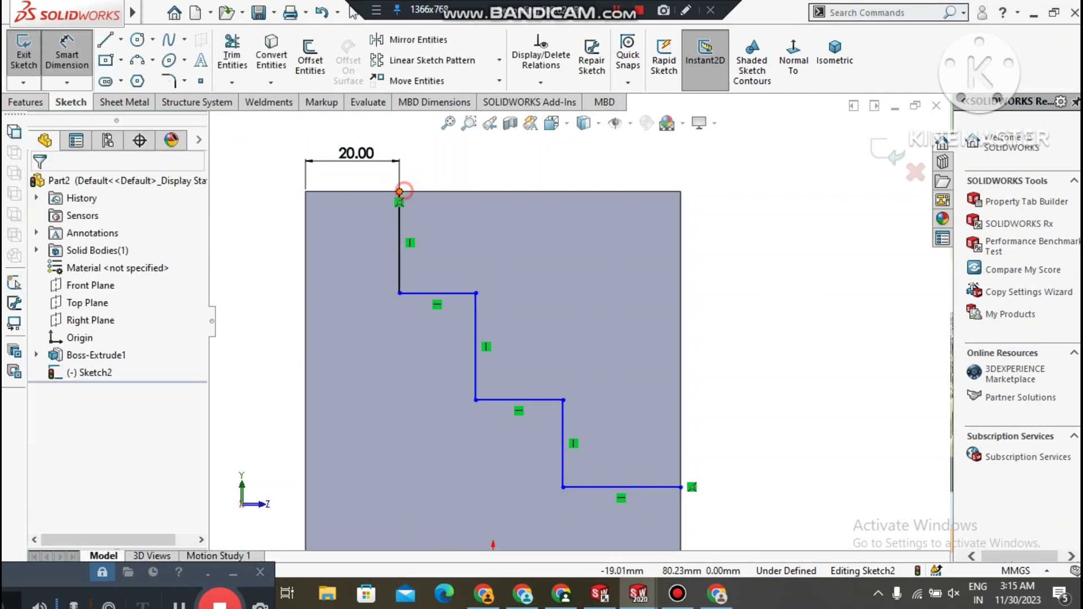
Dimension the height of the staircase's uppermost vertical line to 20 mm
{"action": "left_click", "coordinate": [399, 191]}
{"action": "left_click", "coordinate": [400, 293]}
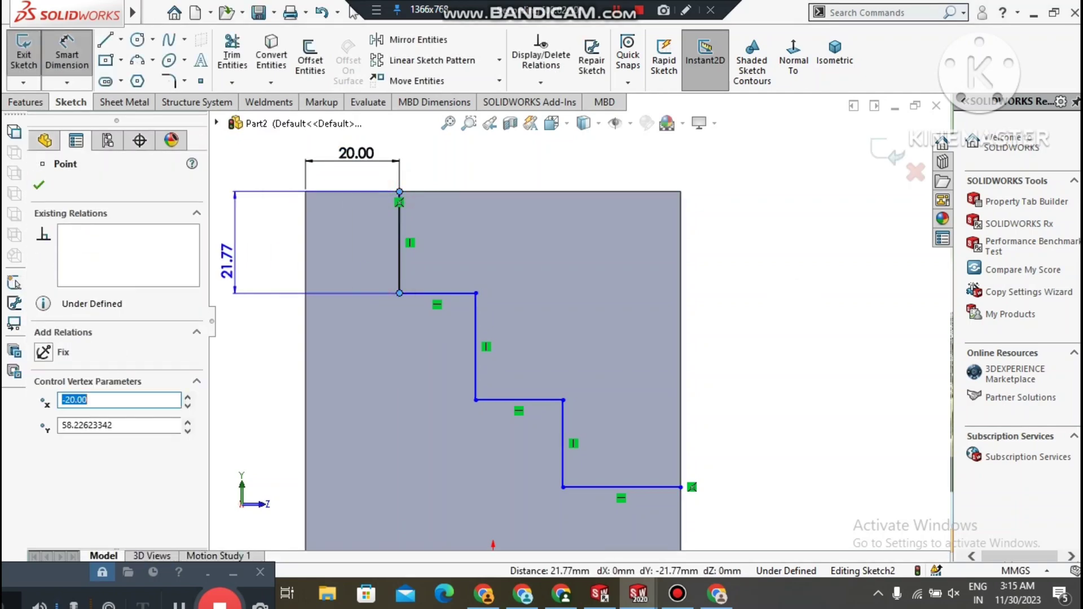
{"action": "left_click", "coordinate": [244, 247]}
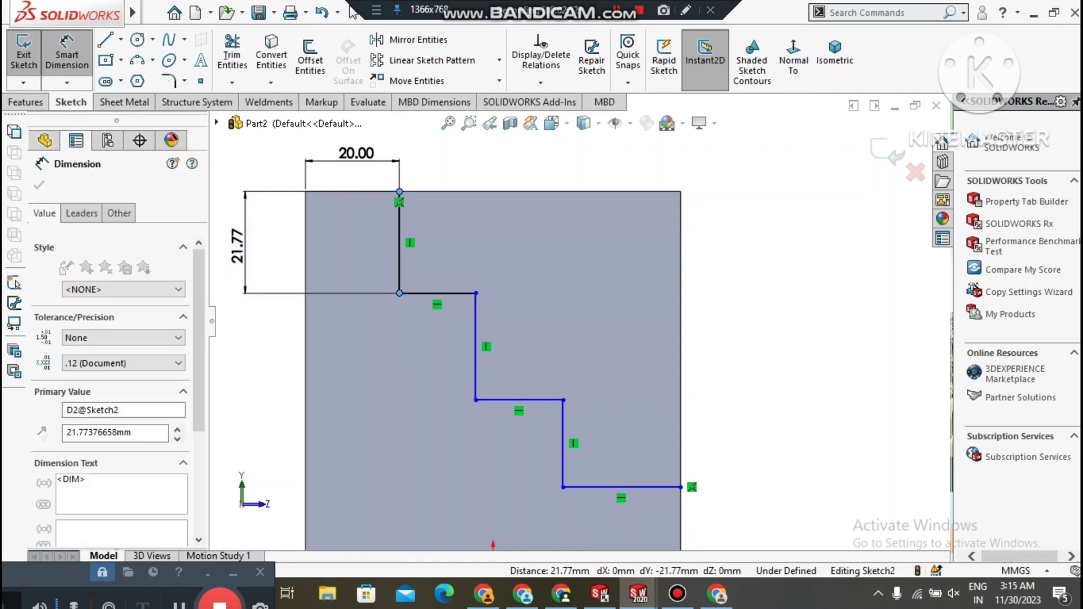
{"action": "type", "text": "20"}
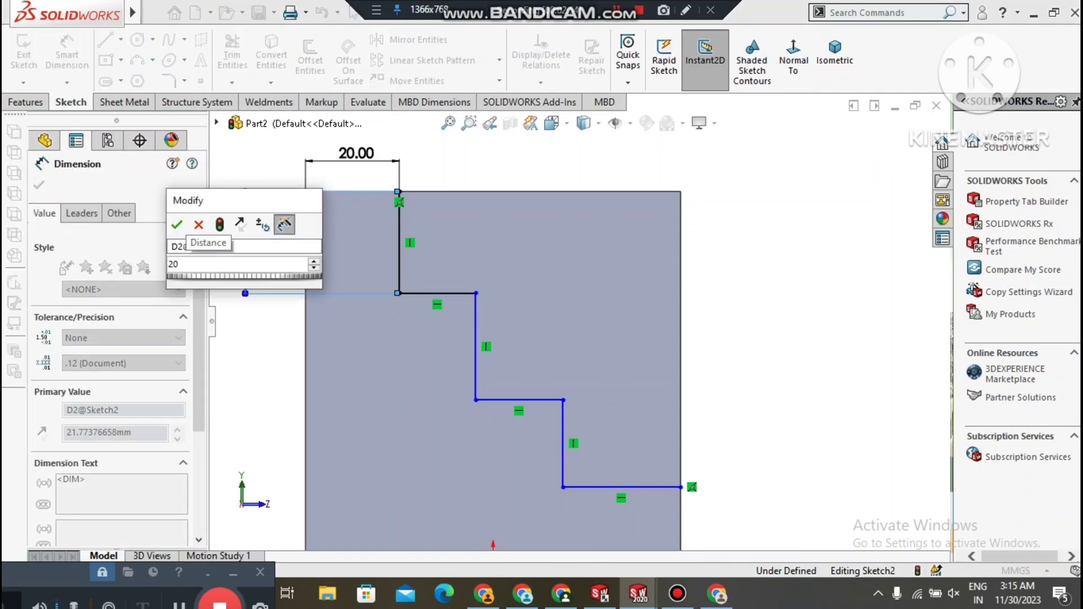
{"action": "key", "text": "Return"}
{"action": "key", "text": "Escape"}
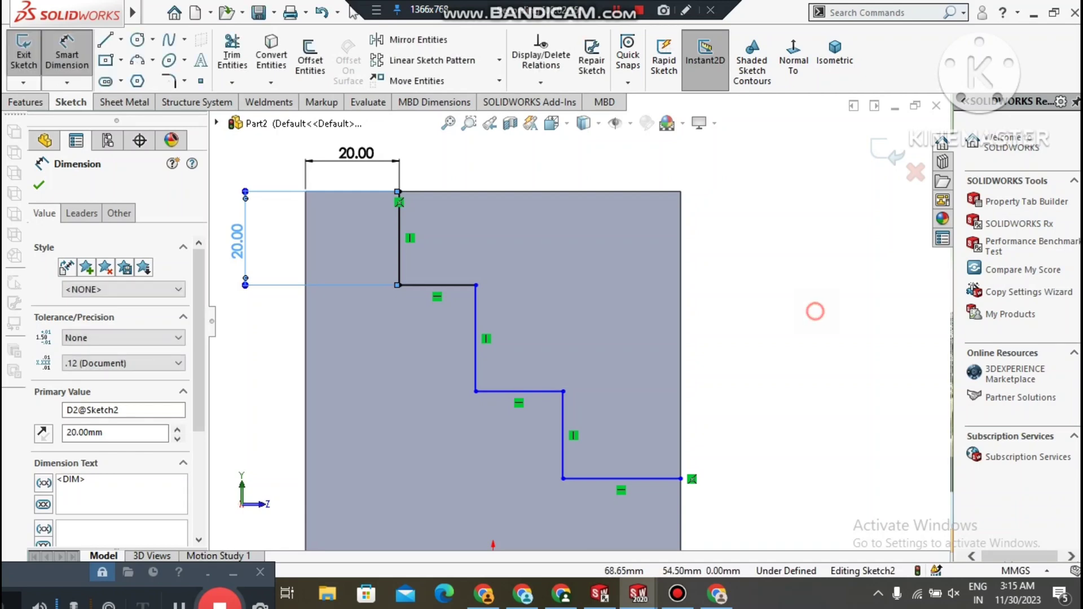
Dimension the length of the staircase's uppermost horizontal line to 20 mm
{"action": "left_click", "coordinate": [400, 284]}
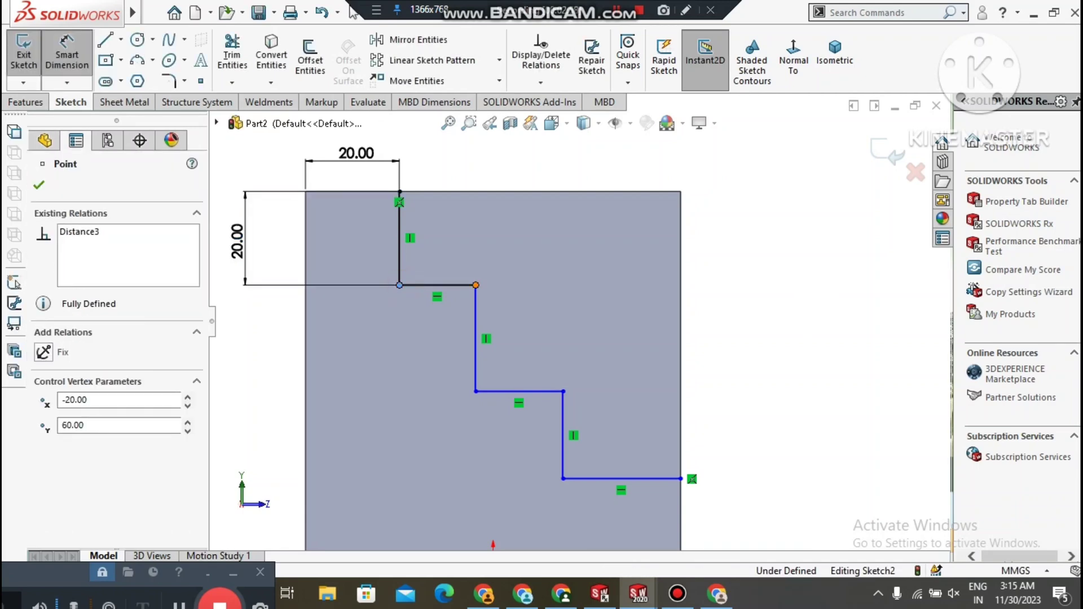
{"action": "left_click", "coordinate": [475, 285]}
{"action": "left_click", "coordinate": [551, 255]}
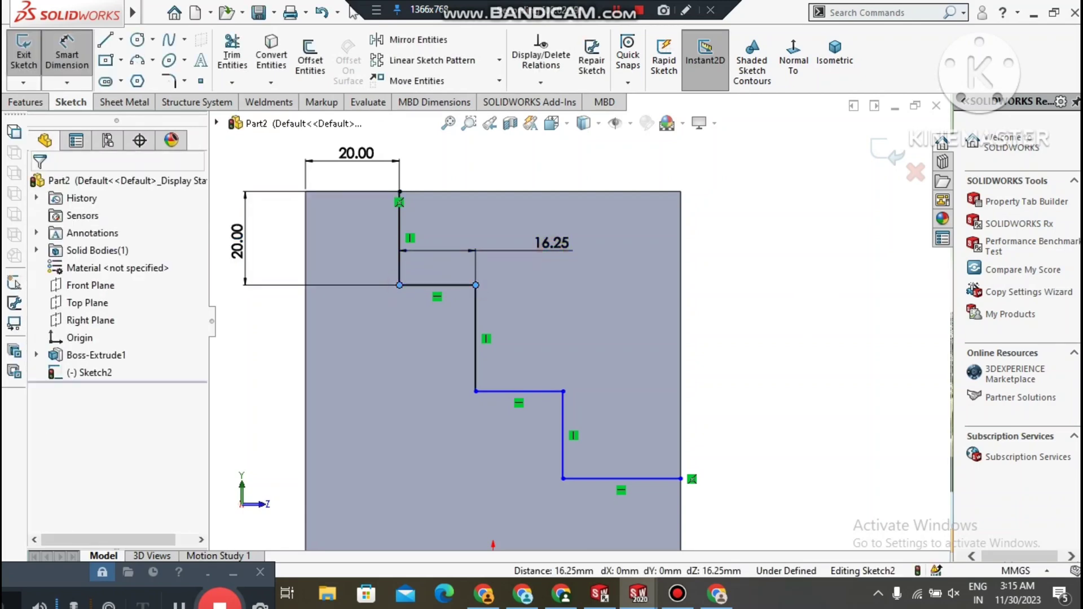
{"action": "type", "text": "20"}
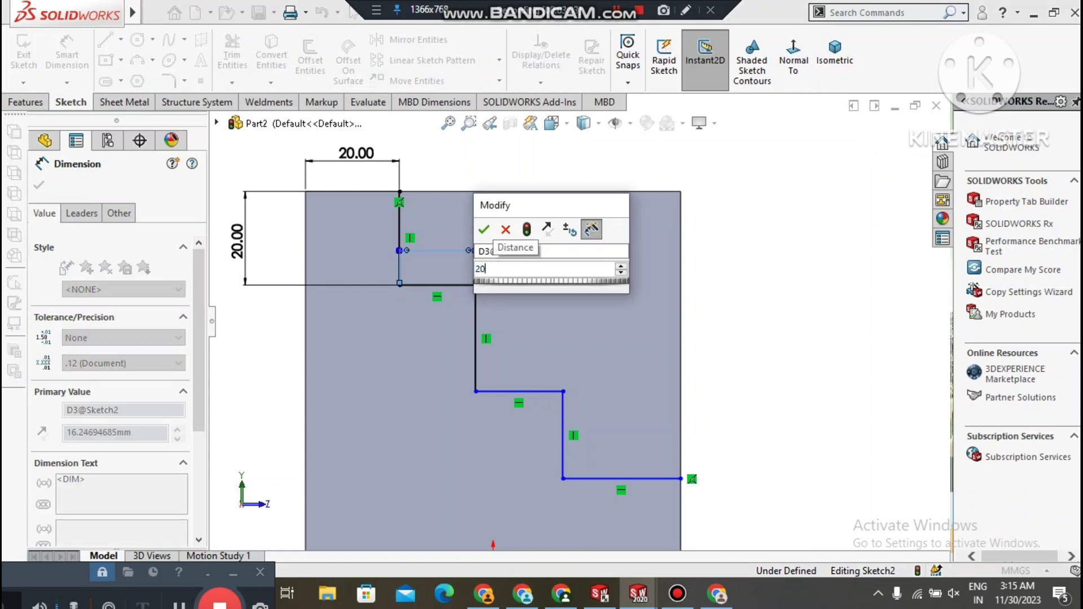
{"action": "key", "text": "Return"}
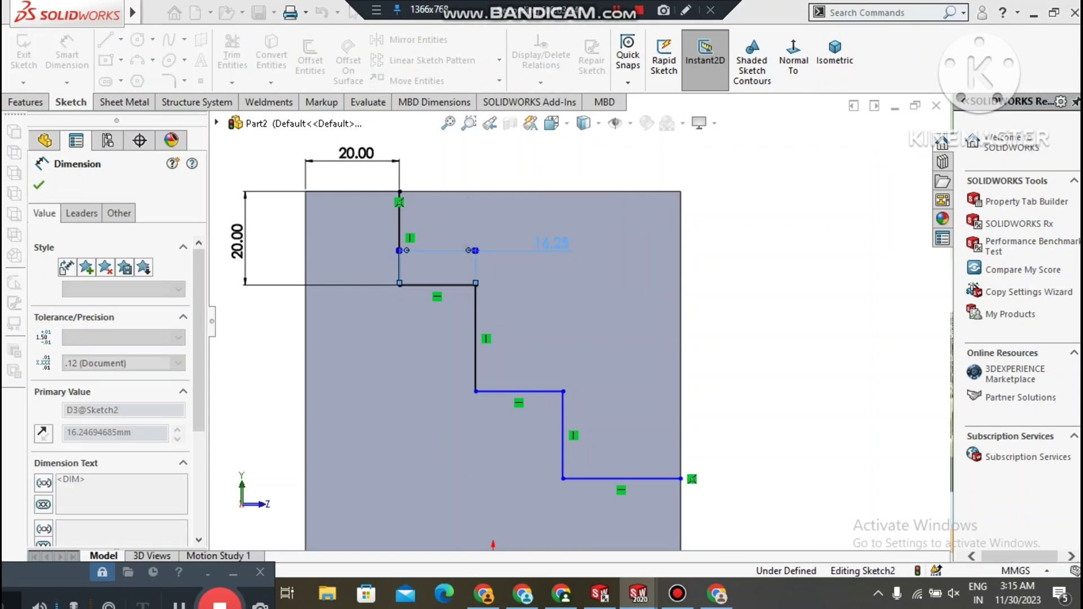
{"action": "left_click", "coordinate": [795, 331]}
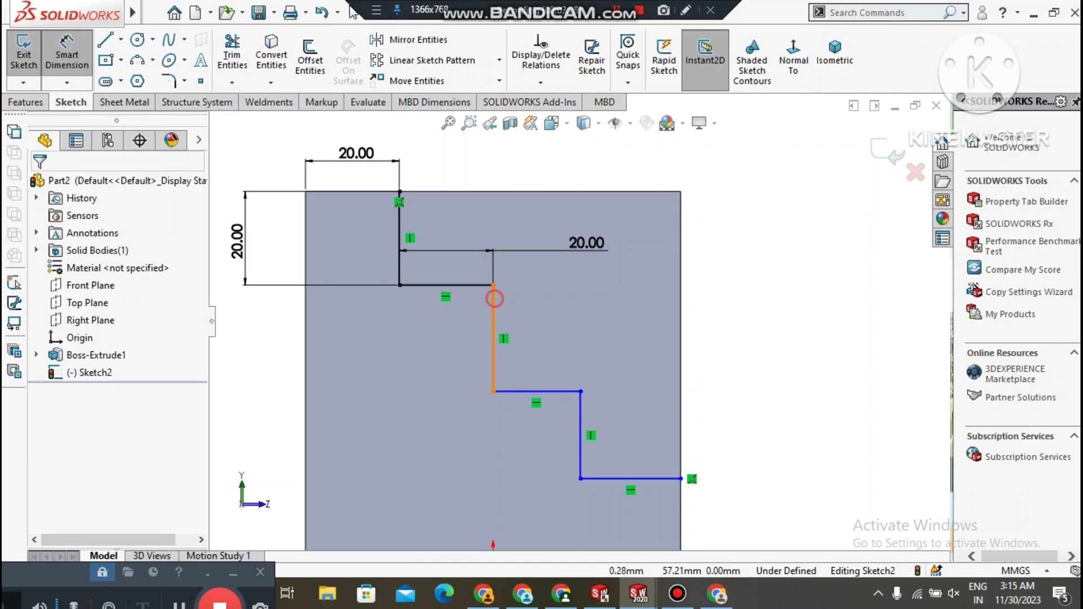
Dimension the height of the staircase's middle vertical line to 20 mm
{"action": "left_click", "coordinate": [494, 298]}
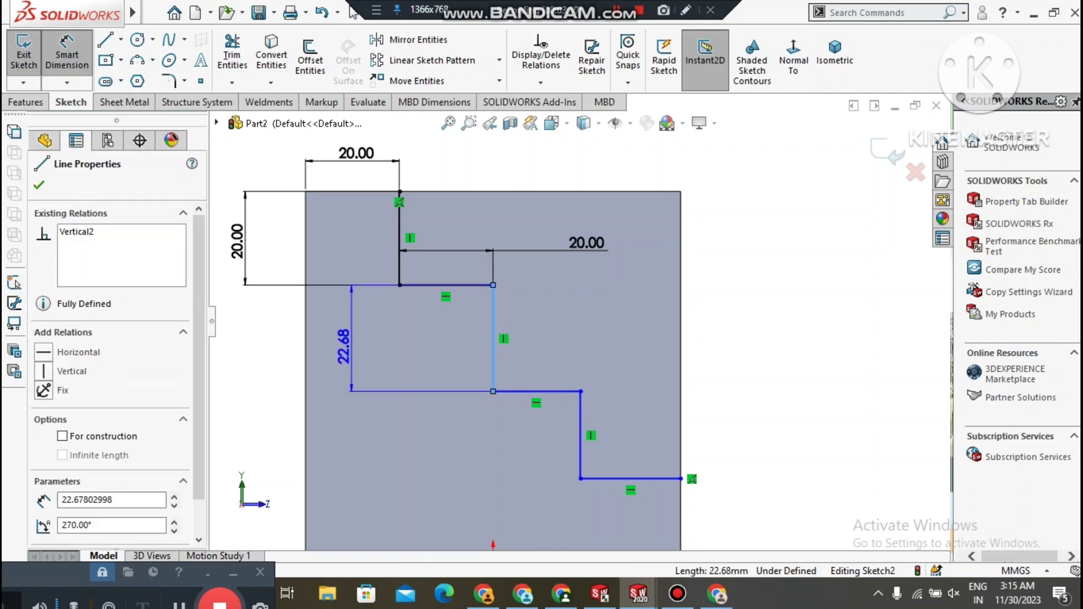
{"action": "left_click", "coordinate": [355, 339]}
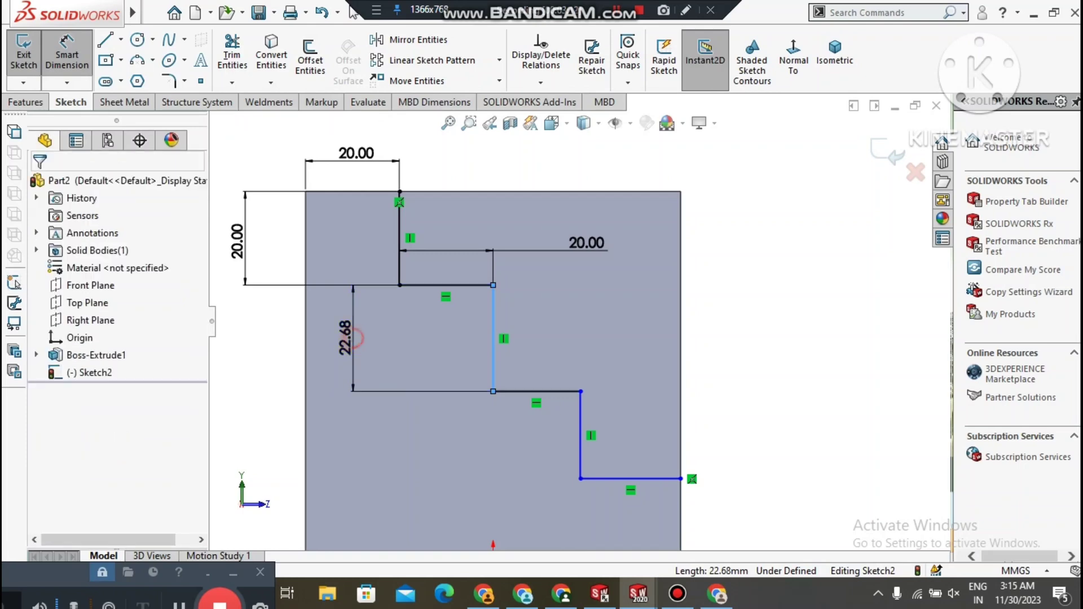
{"action": "double_click", "coordinate": [345, 338]}
{"action": "type", "text": "2"}
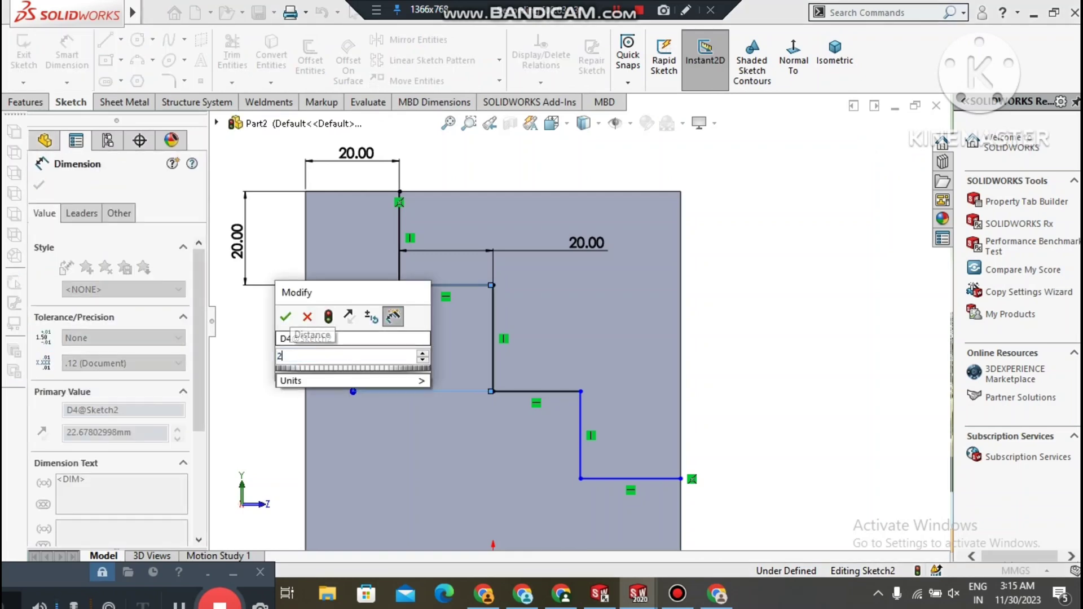
{"action": "type", "text": "0"}
{"action": "key", "text": "Return"}
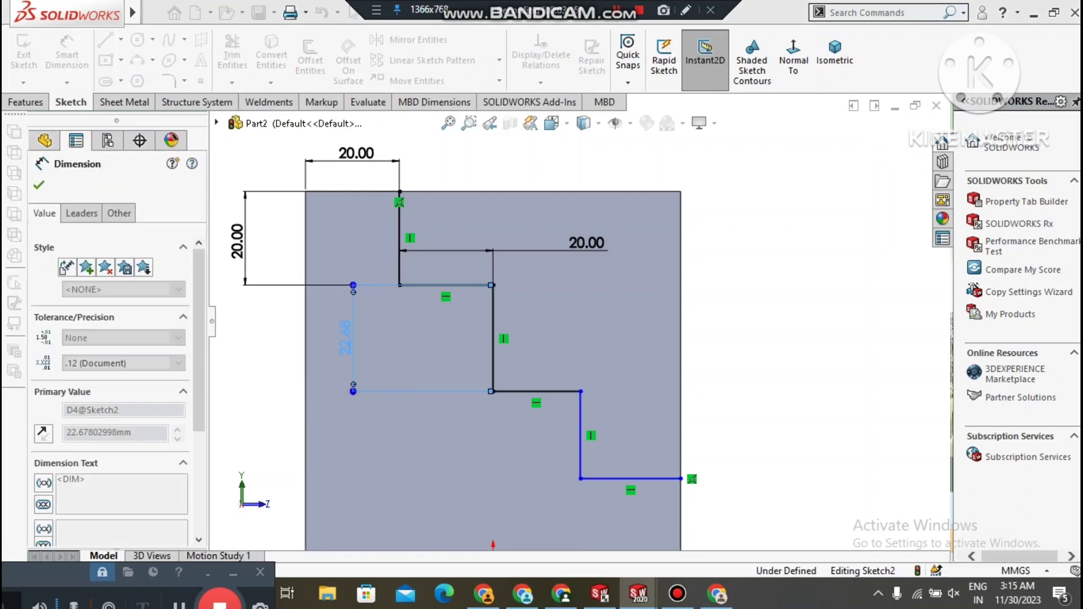
{"action": "left_click", "coordinate": [781, 350]}
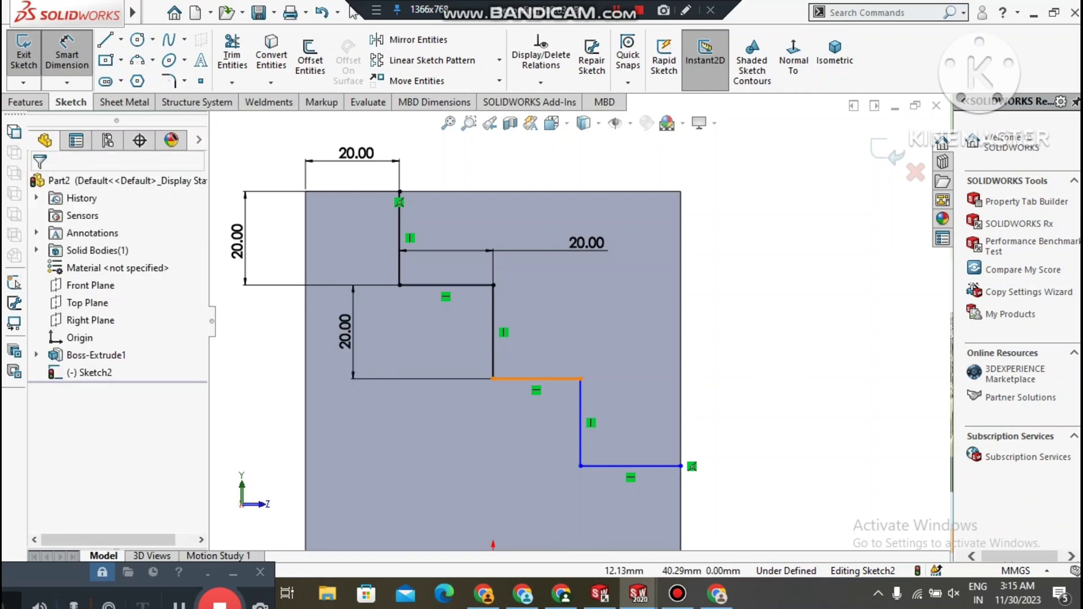
Dimension the length of the staircase's middle horizontal line to 20 mm
{"action": "left_click", "coordinate": [536, 379]}
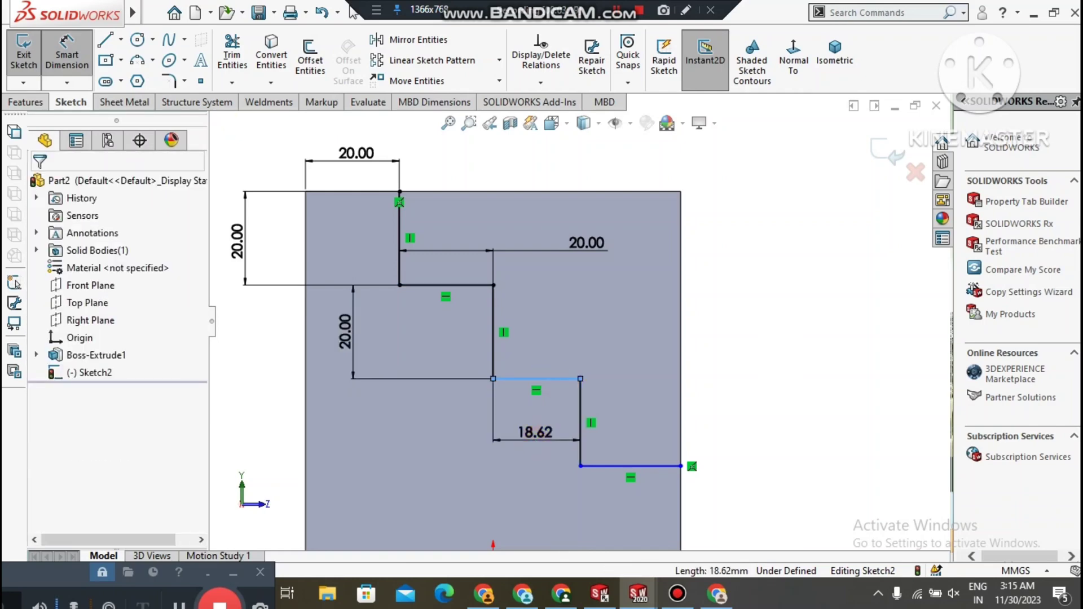
{"action": "double_click", "coordinate": [535, 432]}
{"action": "type", "text": "2"}
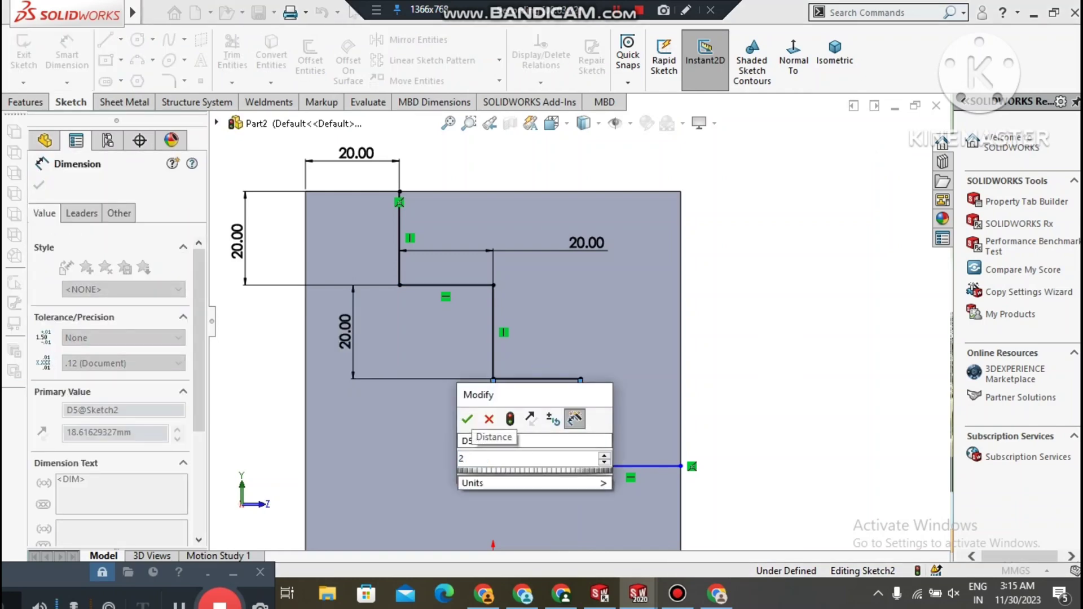
{"action": "type", "text": "0"}
{"action": "key", "text": "Return"}
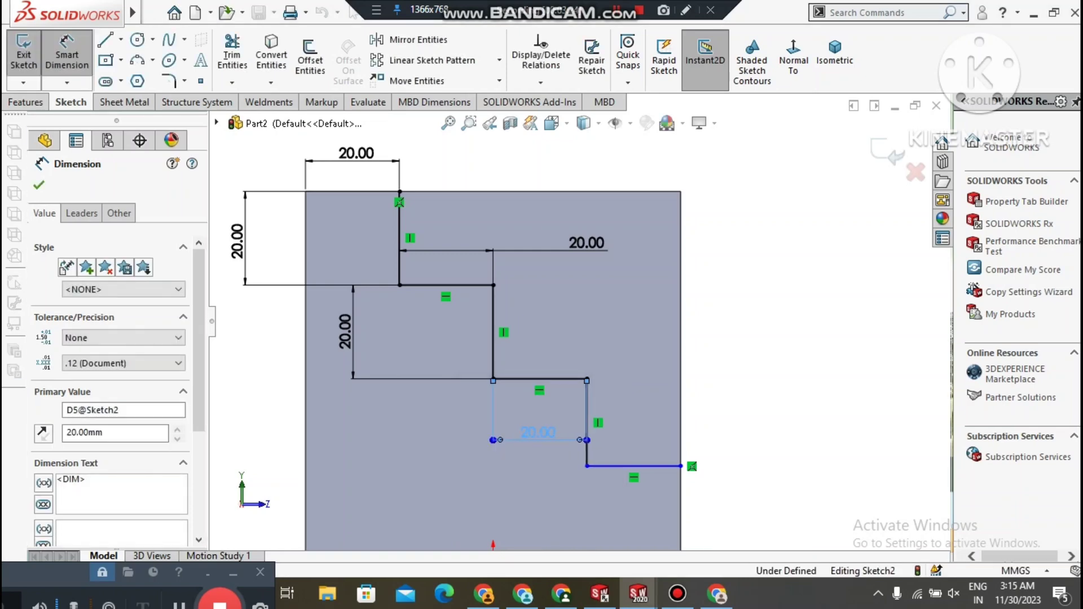
{"action": "left_click", "coordinate": [796, 372]}
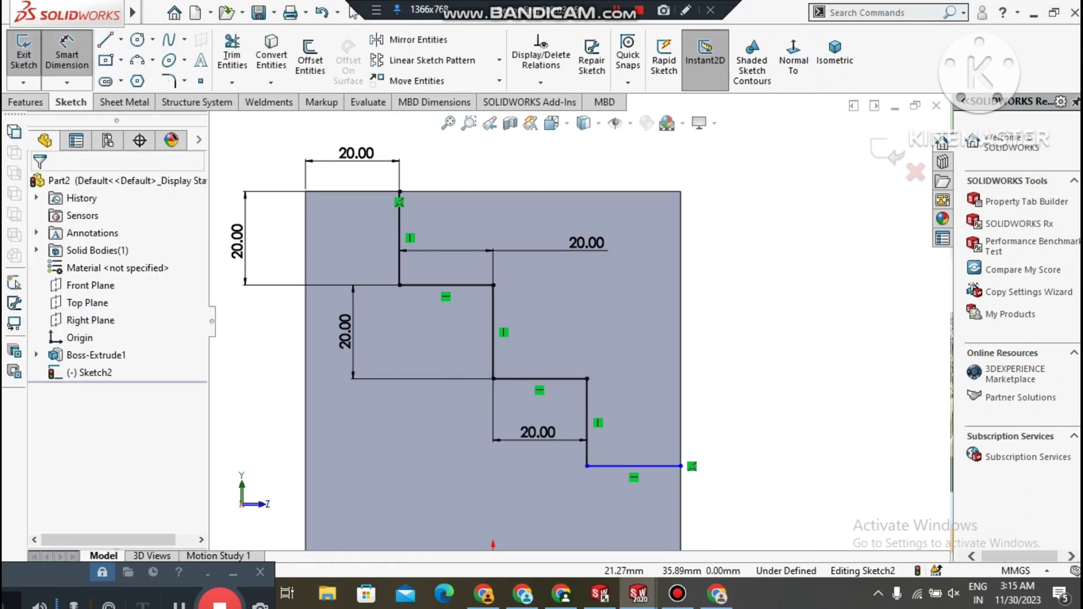
Dimension the height of the staircase's lowest vertical line to 20 mm
{"action": "left_click", "coordinate": [586, 420]}
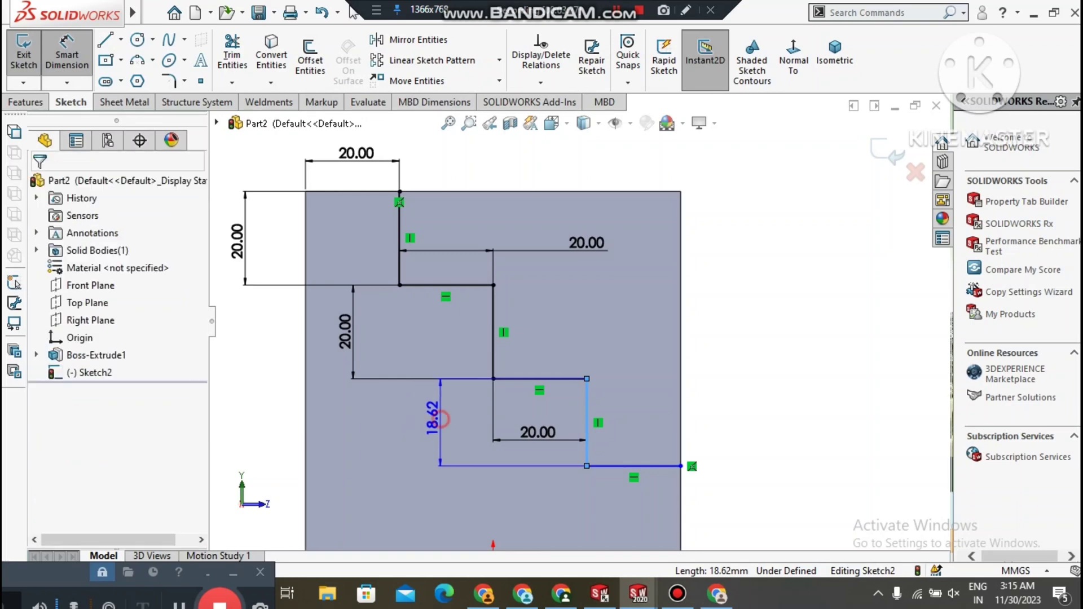
{"action": "left_click", "coordinate": [433, 417]}
{"action": "type", "text": "20"}
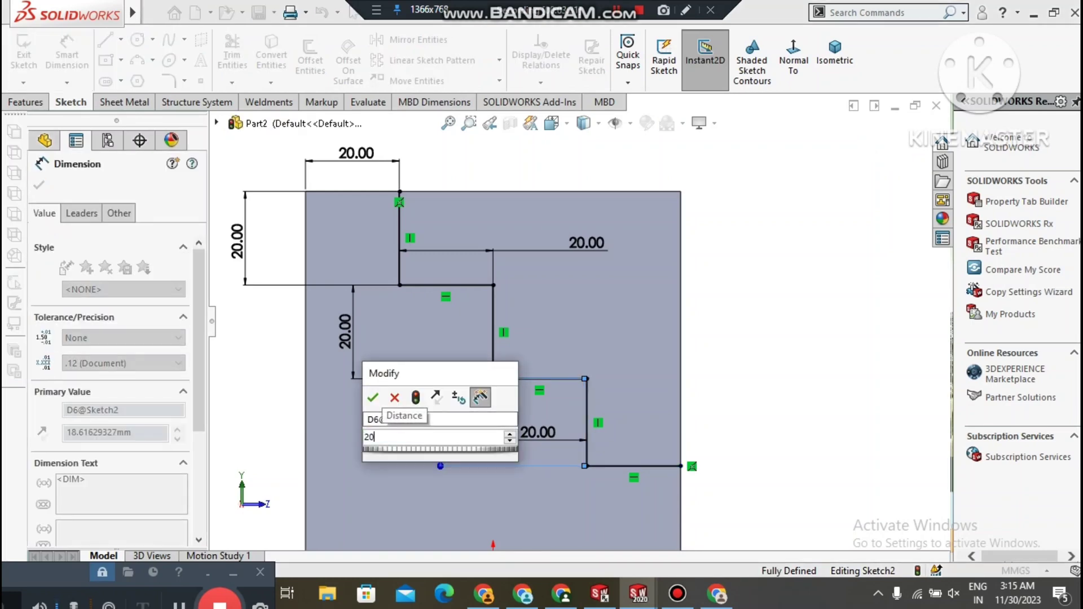
{"action": "key", "text": "Return"}
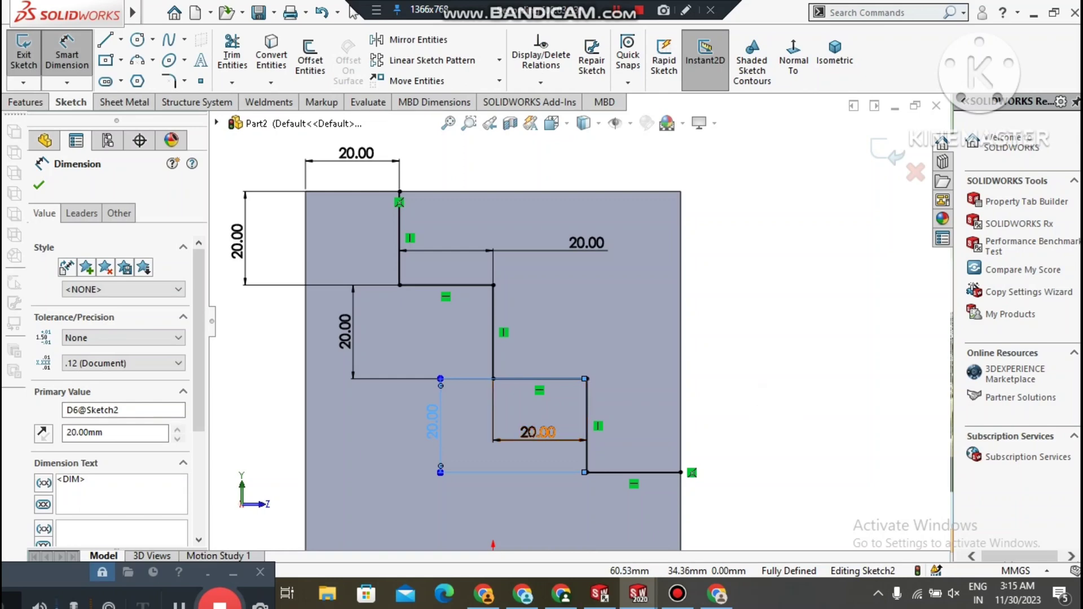
{"action": "key", "text": "Escape"}
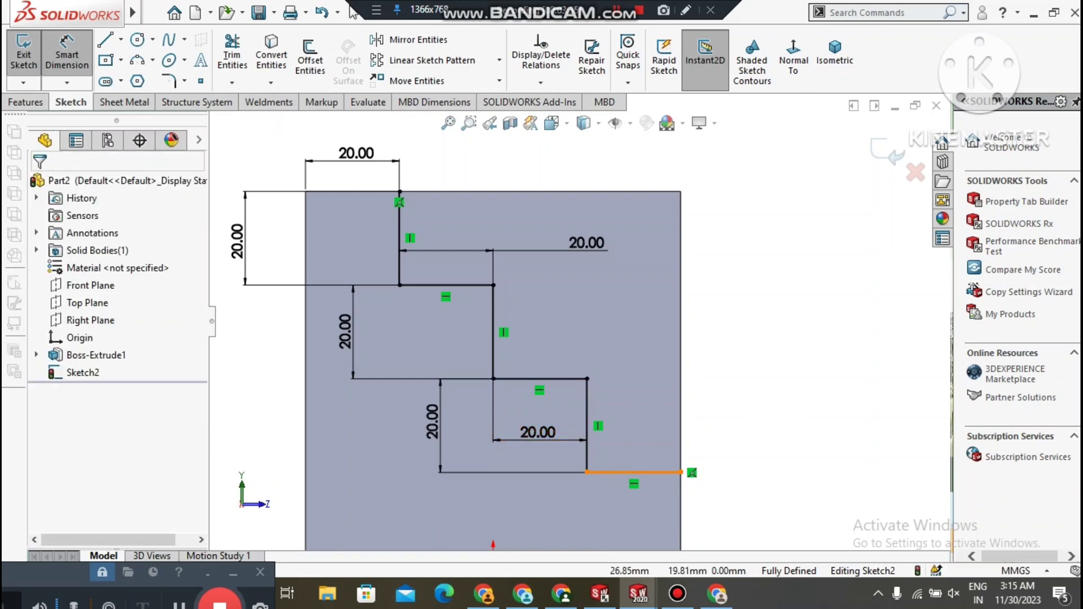
Add a driven length dimension below the staircase's lowest horizontal line
{"action": "left_click", "coordinate": [632, 472]}
{"action": "left_click", "coordinate": [633, 509]}
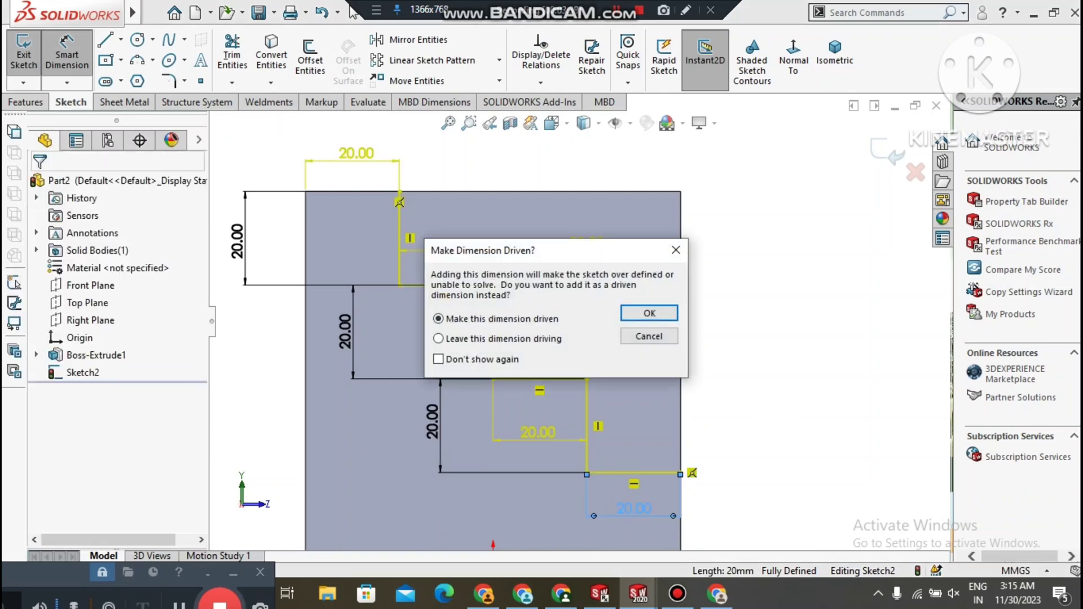
{"action": "key", "text": "Return"}
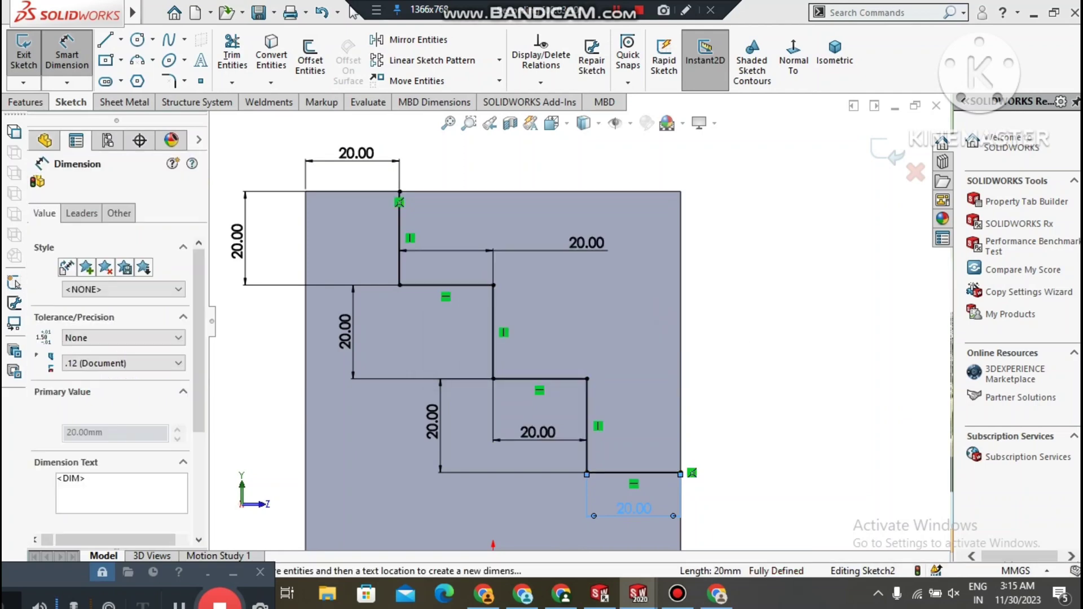
{"action": "key", "text": "Escape"}
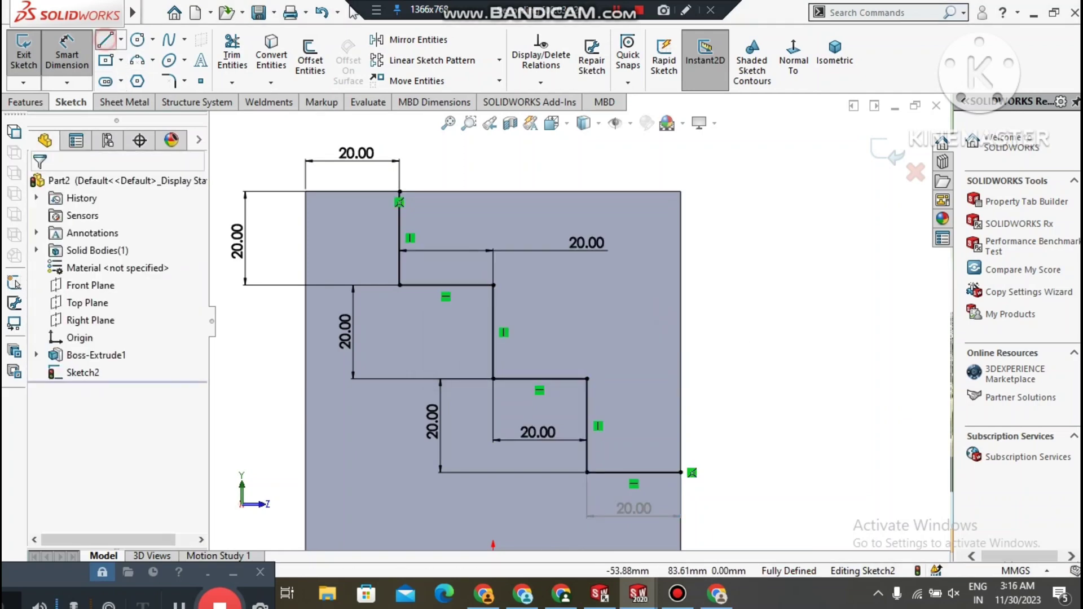
Close the staircase profile with lines along the face's top edge and right edge, ending at the lowest step's endpoint
{"action": "left_click", "coordinate": [105, 39]}
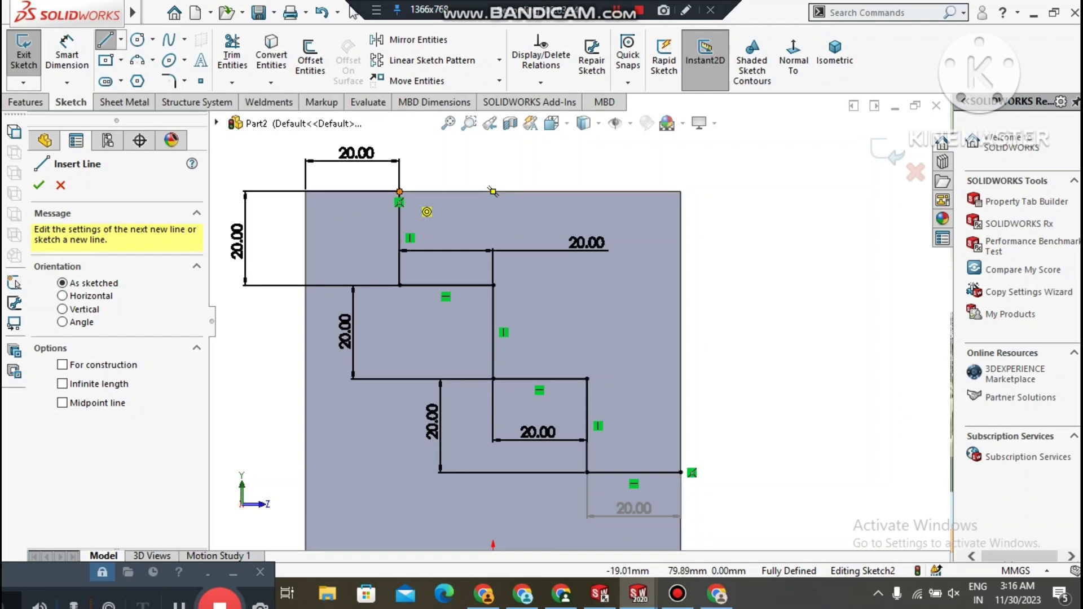
{"action": "left_click", "coordinate": [492, 190]}
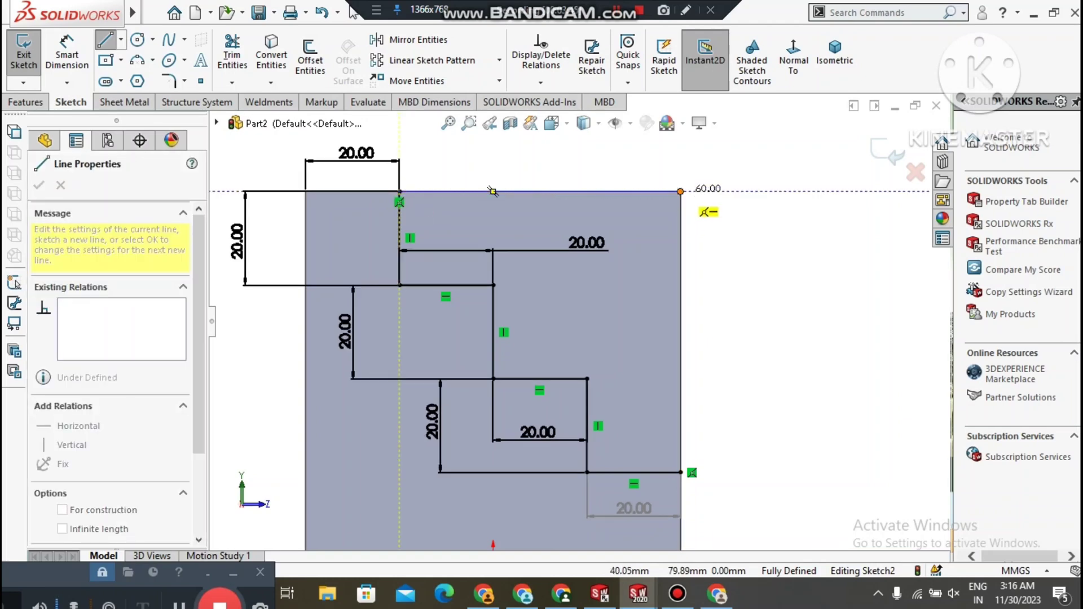
{"action": "left_click", "coordinate": [680, 192]}
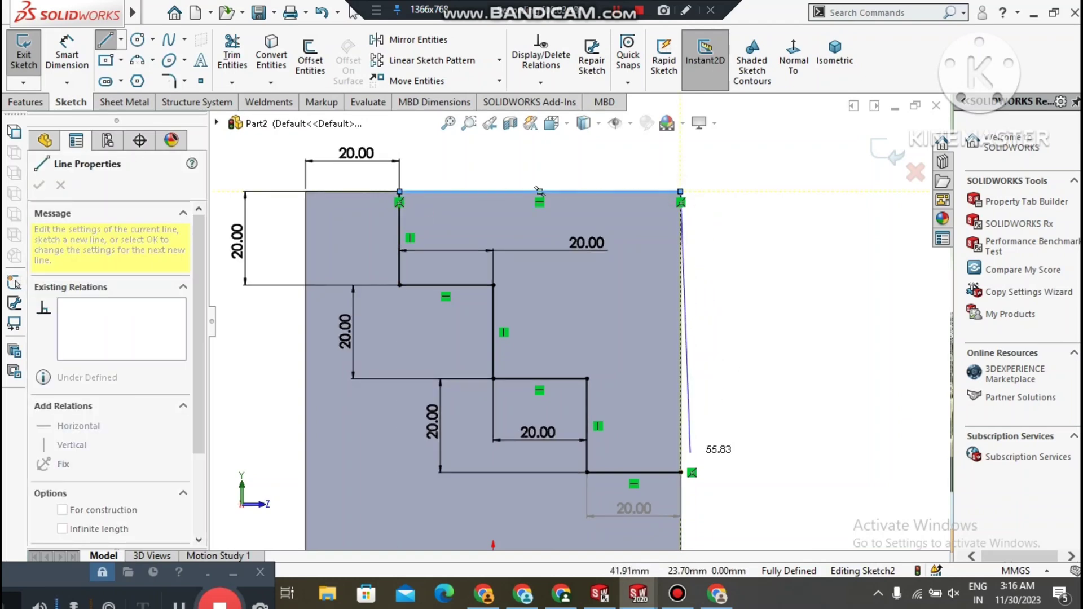
{"action": "left_click", "coordinate": [680, 473]}
{"action": "left_click", "coordinate": [679, 331]}
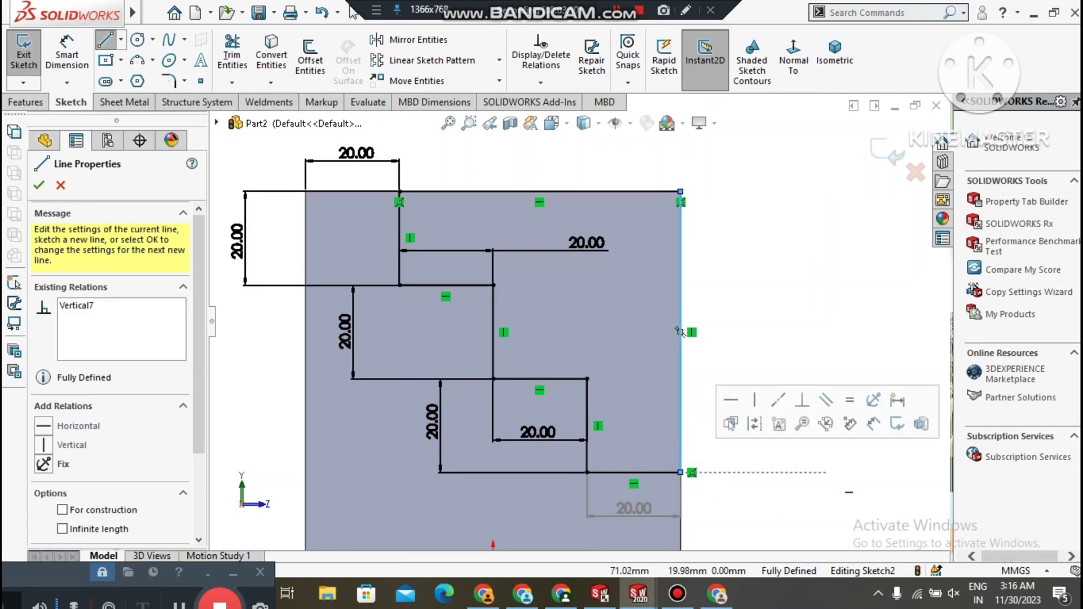
{"action": "key", "text": "Escape"}
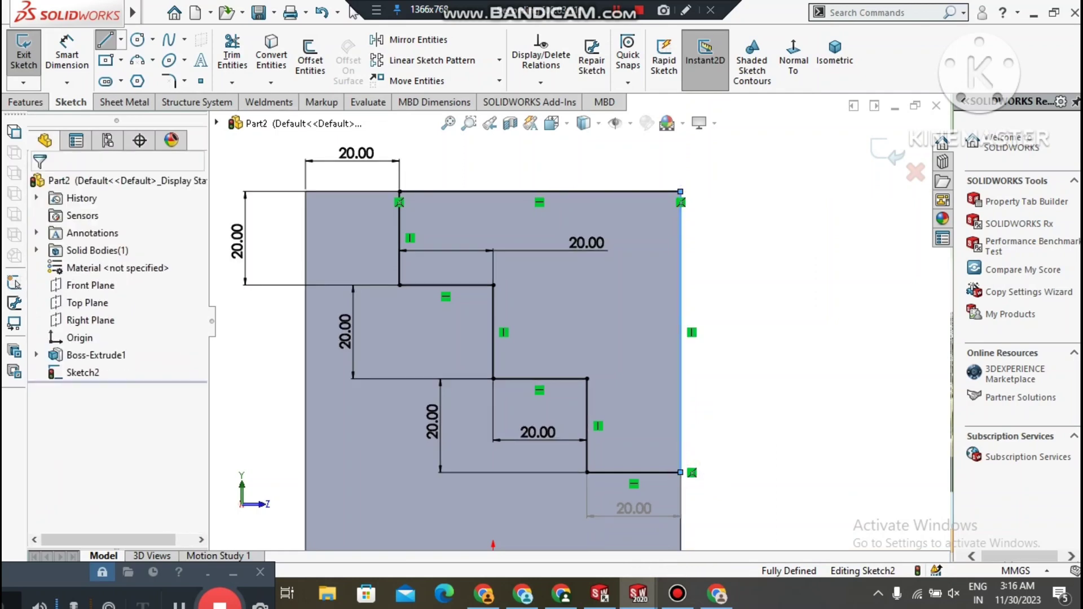
Cut the closed staircase profile into the block with a blind Extruded Cut 40 mm deep from the sketch plane
{"action": "key", "text": "z"}
{"action": "key", "text": "z"}
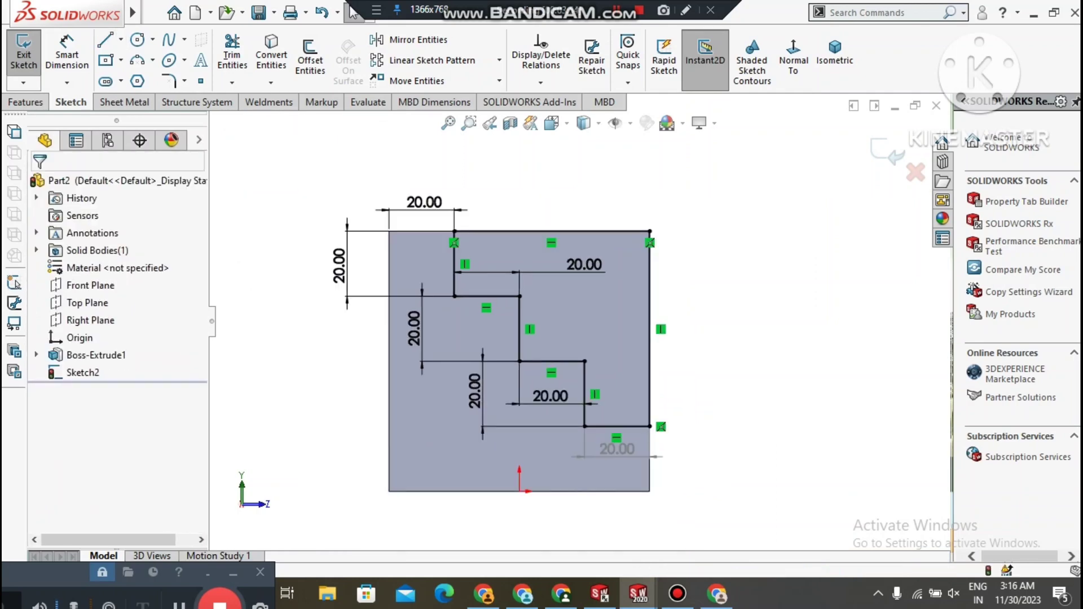
{"action": "mouse_move", "coordinate": [767, 334]}
{"action": "middle_mouse_down"}
{"action": "mouse_move", "coordinate": [673, 407]}
{"action": "mouse_move", "coordinate": [684, 364]}
{"action": "mouse_move", "coordinate": [697, 374]}
{"action": "mouse_move", "coordinate": [693, 396]}
{"action": "middle_mouse_up"}
{"action": "key", "text": "f"}
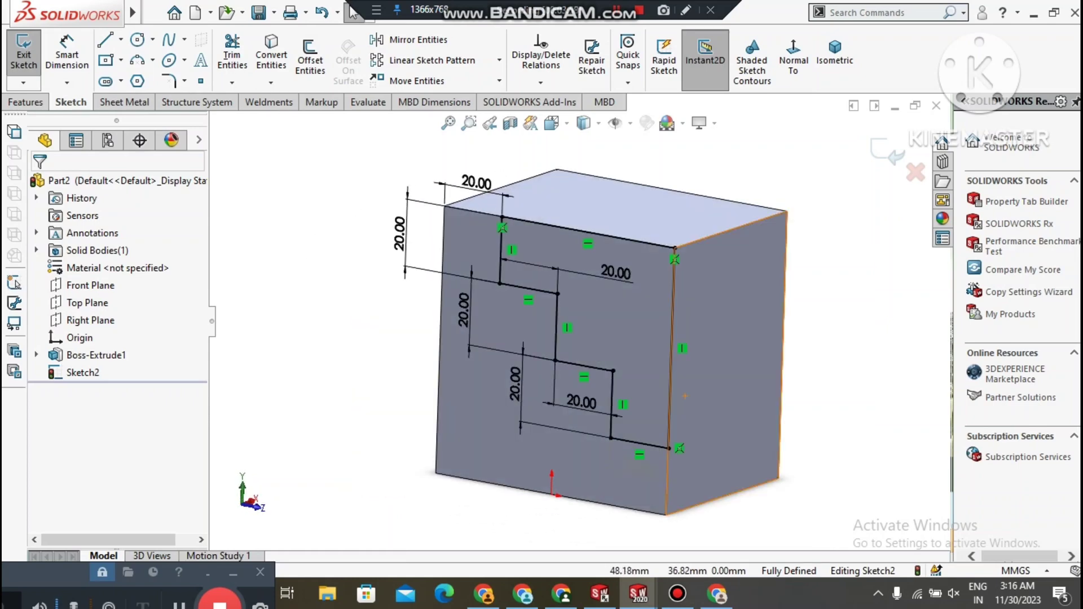
{"action": "middle_click_drag", "start_coordinate": [620, 327], "coordinate": [524, 366]}
{"action": "mouse_move", "coordinate": [638, 383]}
{"action": "middle_mouse_down"}
{"action": "mouse_move", "coordinate": [662, 366]}
{"action": "mouse_move", "coordinate": [700, 397]}
{"action": "mouse_move", "coordinate": [715, 364]}
{"action": "mouse_move", "coordinate": [714, 373]}
{"action": "middle_mouse_up"}
{"action": "middle_click_drag", "start_coordinate": [593, 347], "coordinate": [615, 341]}
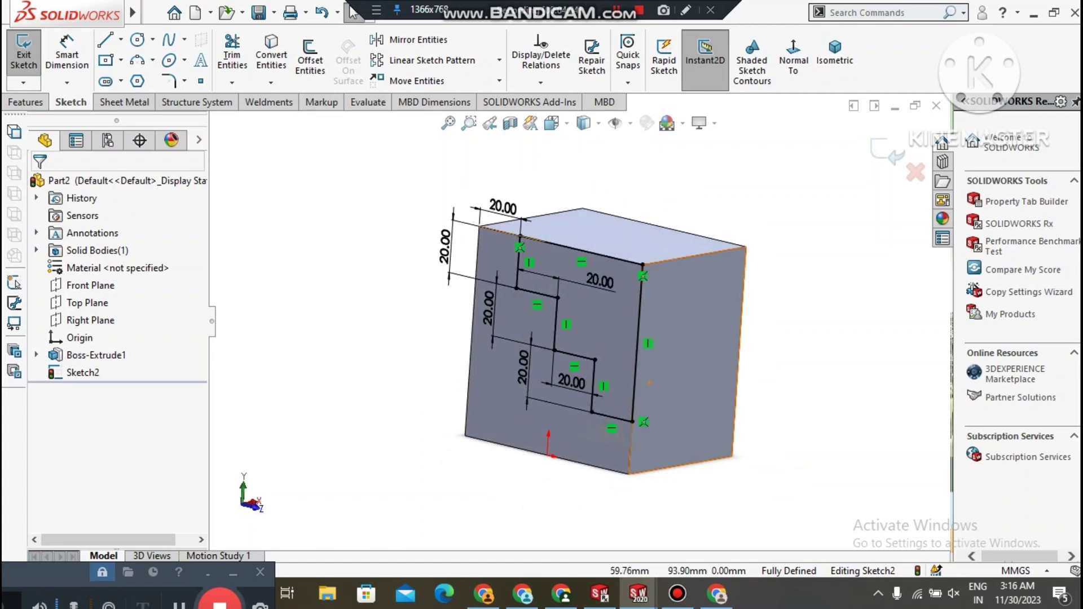
{"action": "scroll", "coordinate": [712, 218], "scroll_direction": "down", "scroll_amount": 1}
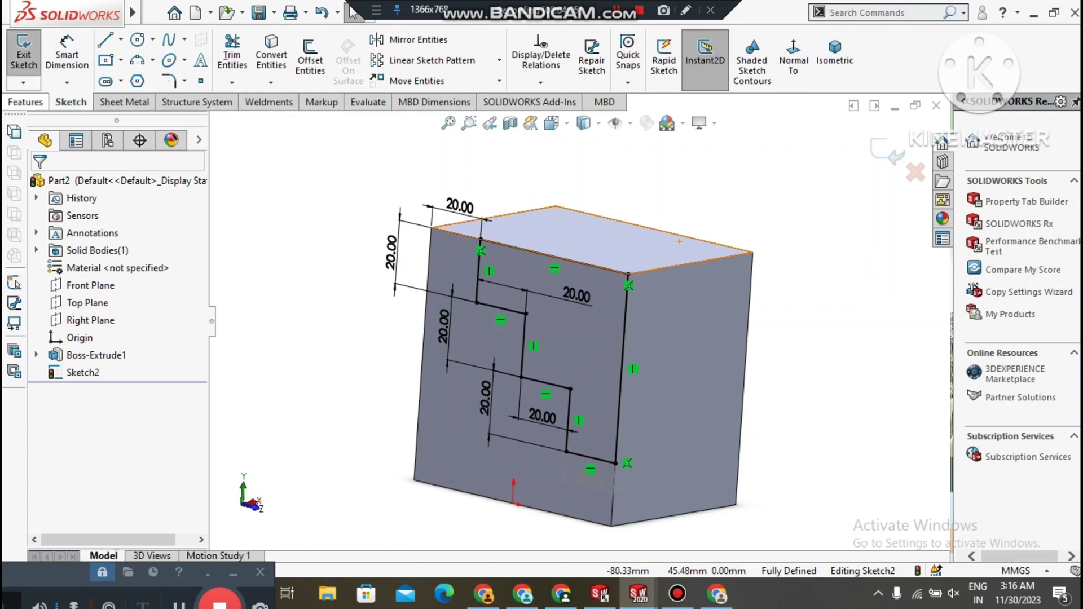
{"action": "left_click", "coordinate": [16, 97]}
{"action": "left_click", "coordinate": [74, 101]}
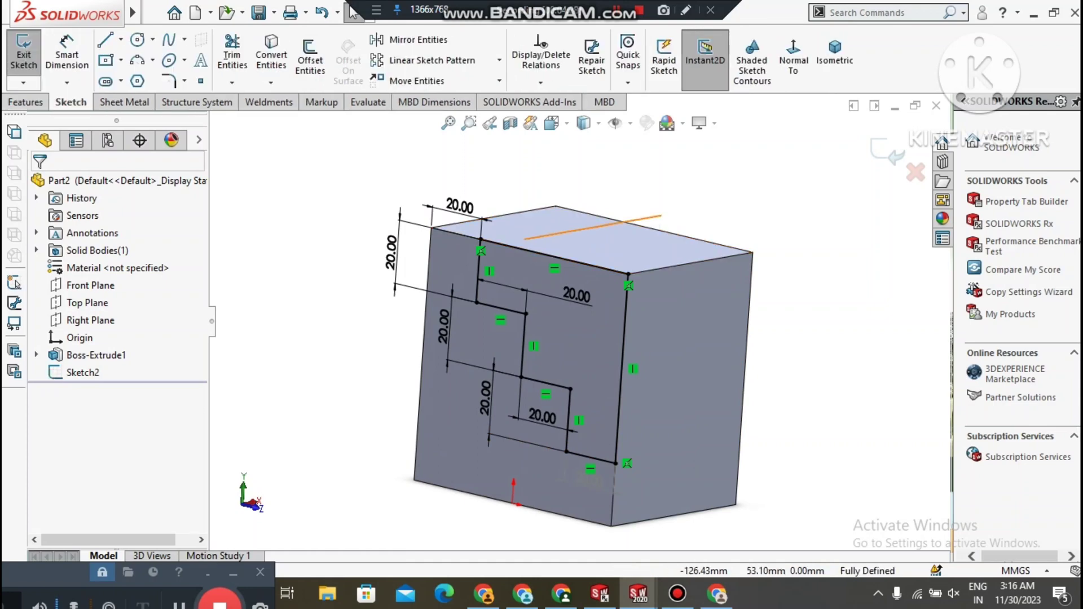
{"action": "left_click", "coordinate": [26, 101]}
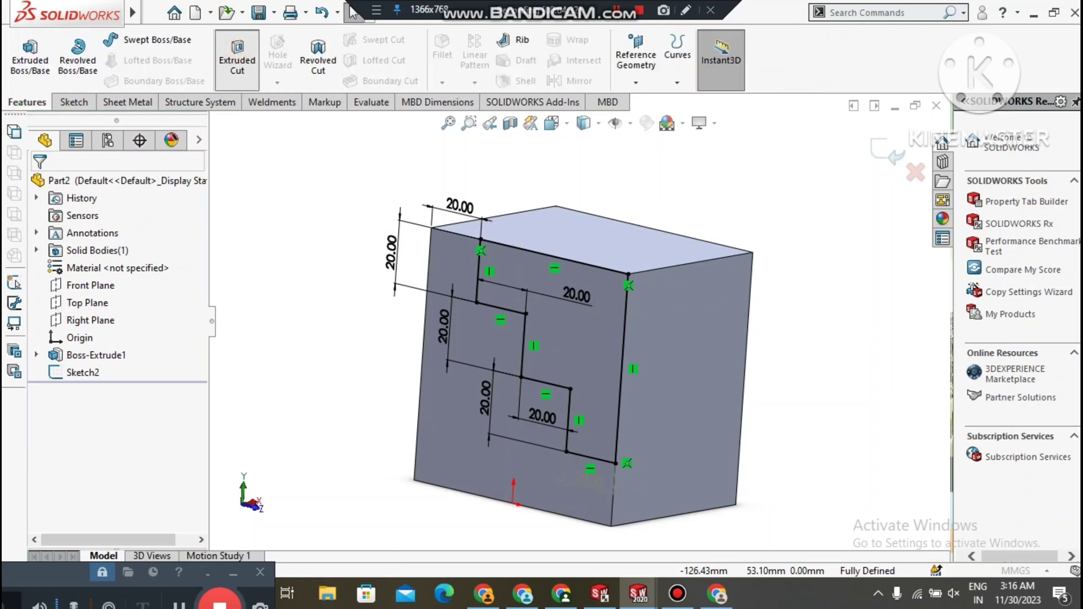
{"action": "left_click", "coordinate": [237, 61]}
{"action": "left_click", "coordinate": [188, 340]}
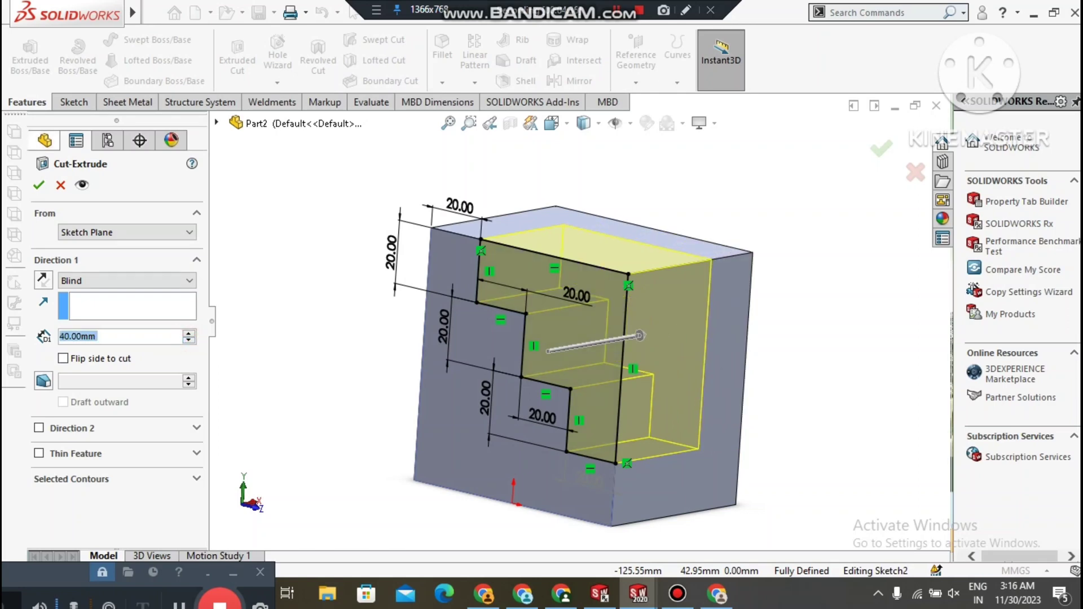
{"action": "left_click", "coordinate": [38, 184]}
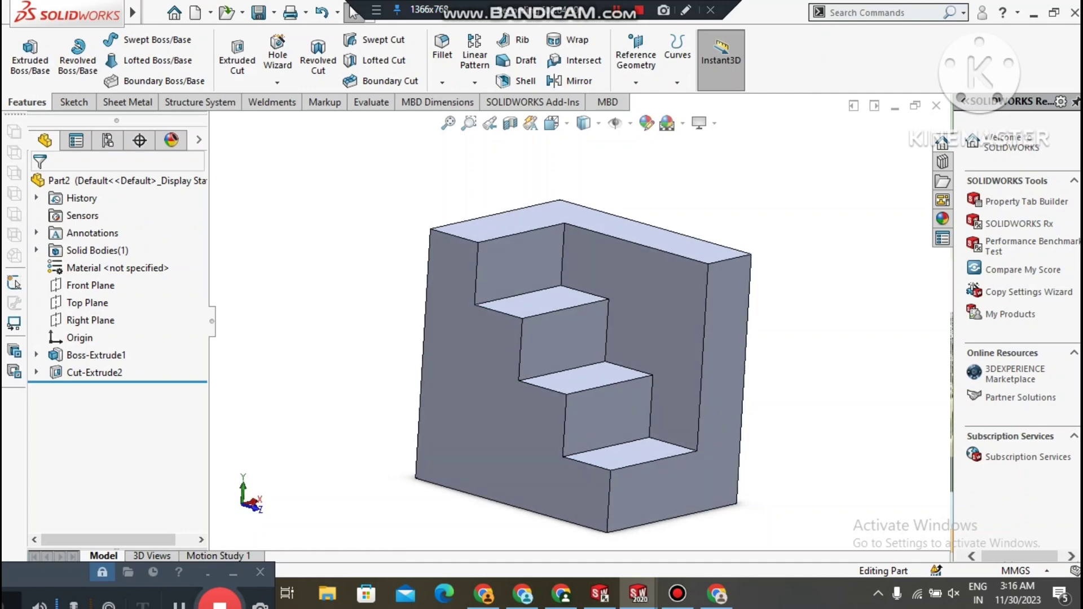
Add an MBD location dimension for the block's overall height, placed beside the outer vertical edge next to the top step
{"action": "middle_click_drag", "start_coordinate": [583, 366], "coordinate": [564, 378]}
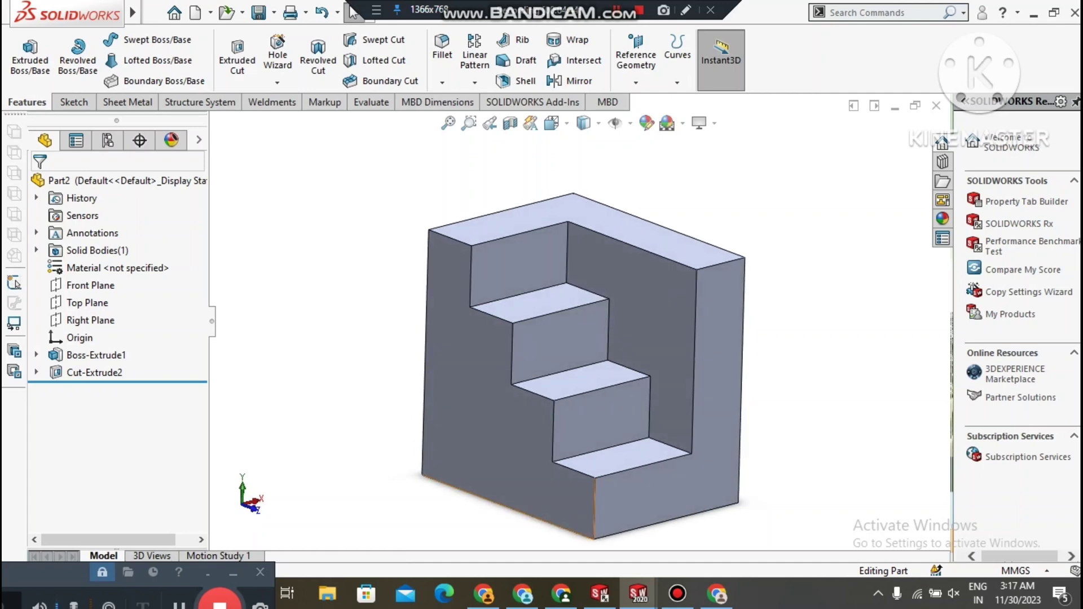
{"action": "key", "text": "f"}
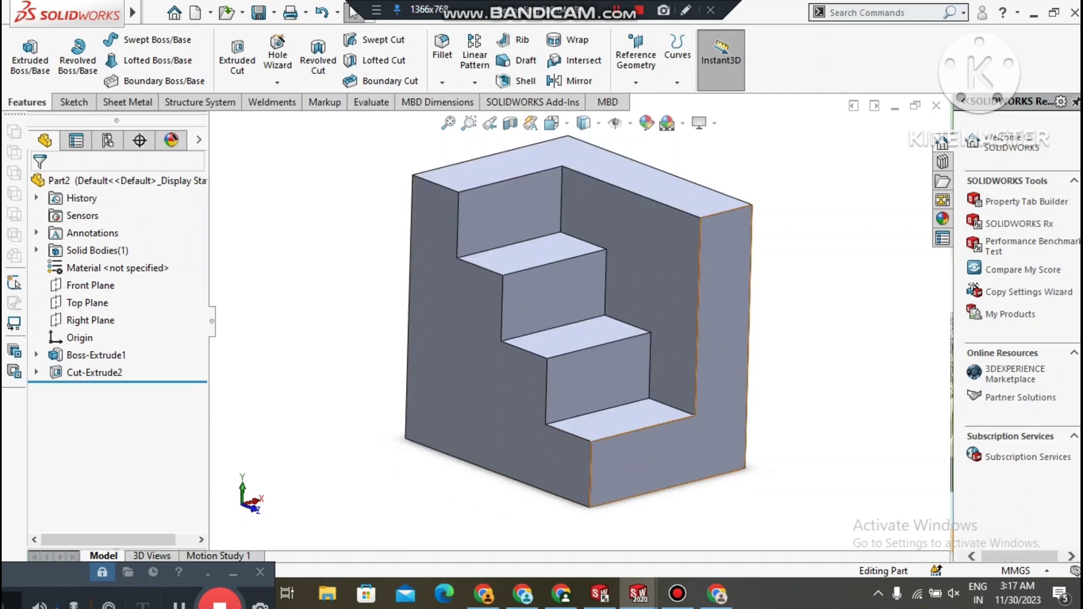
{"action": "key", "text": "z"}
{"action": "mouse_move", "coordinate": [578, 321]}
{"action": "middle_mouse_down"}
{"action": "mouse_move", "coordinate": [635, 305]}
{"action": "mouse_move", "coordinate": [589, 338]}
{"action": "middle_mouse_up"}
{"action": "key", "text": "f"}
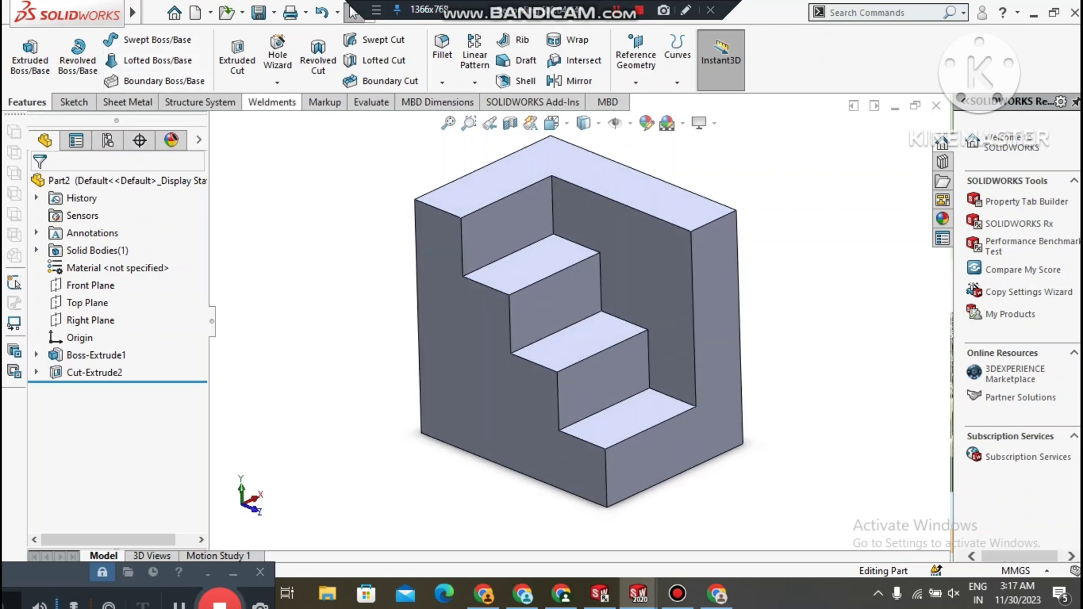
{"action": "left_click", "coordinate": [436, 103]}
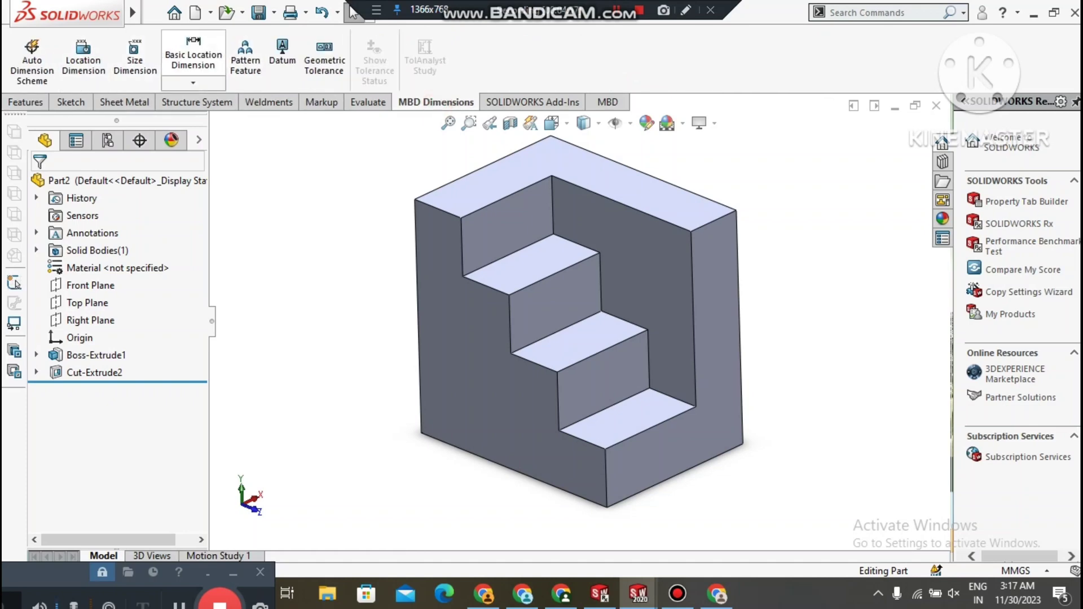
{"action": "left_click", "coordinate": [83, 59]}
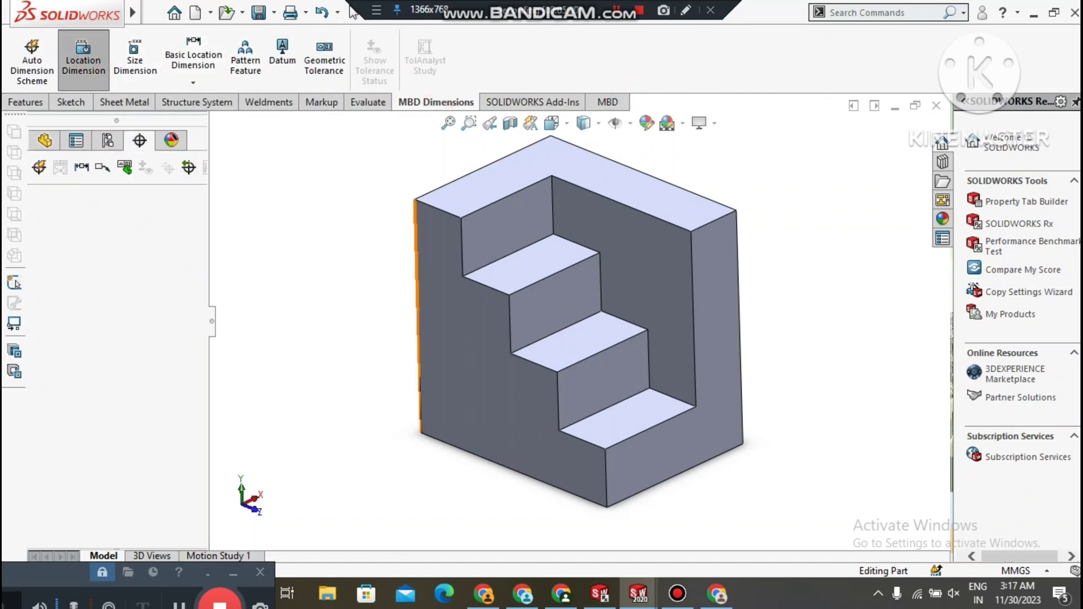
{"action": "left_click", "coordinate": [417, 262]}
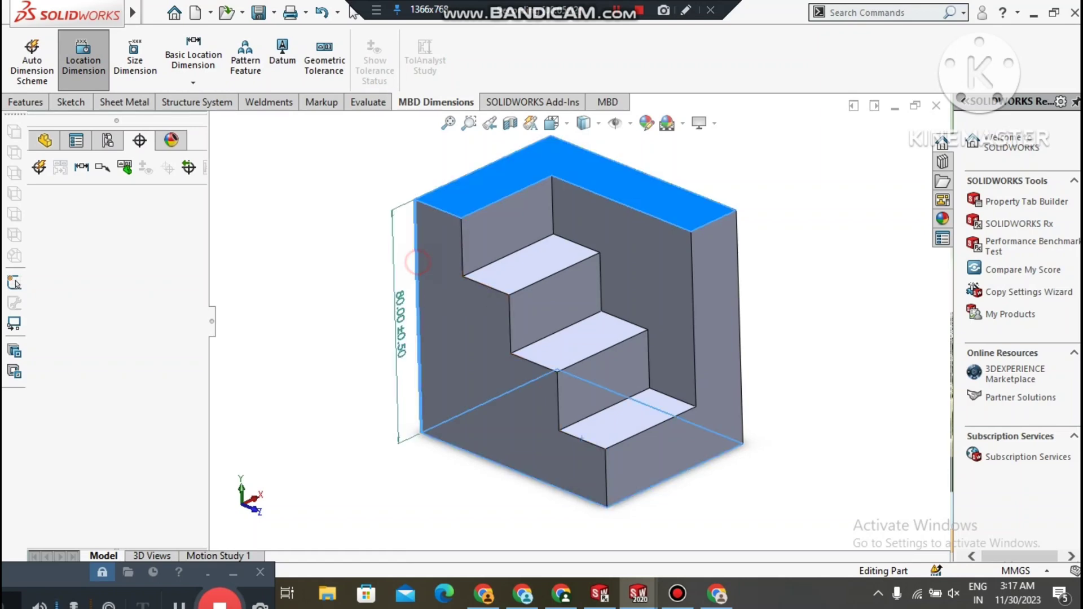
{"action": "left_click", "coordinate": [324, 338]}
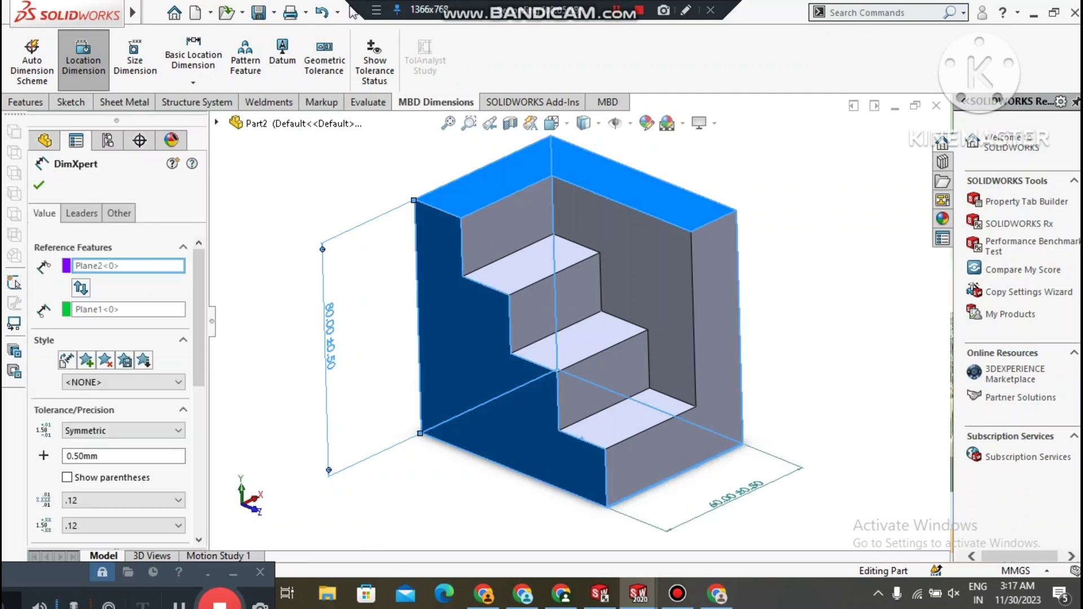
Add location dimensions for the block's overall depth below its end face and its overall length beyond the rear top edge
{"action": "left_click", "coordinate": [733, 502]}
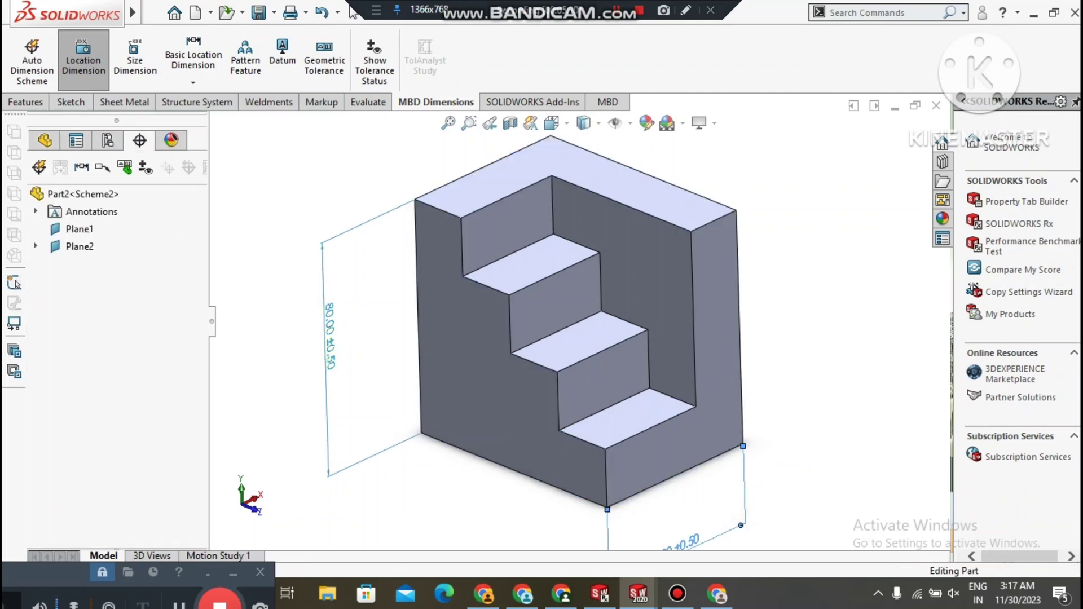
{"action": "scroll", "coordinate": [578, 322], "scroll_direction": "up", "scroll_amount": 1}
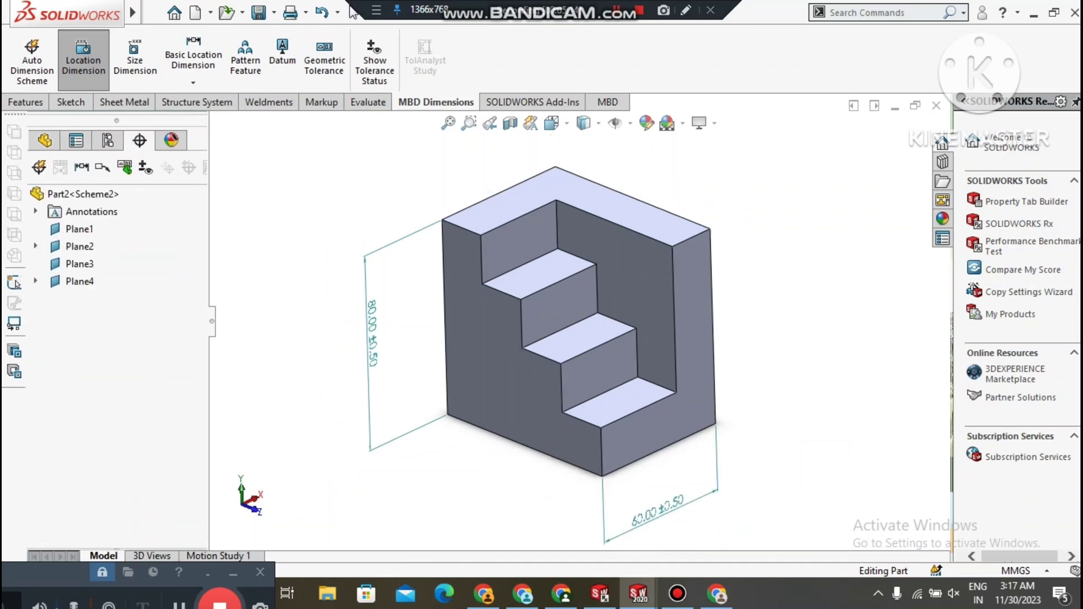
{"action": "left_click", "coordinate": [633, 197]}
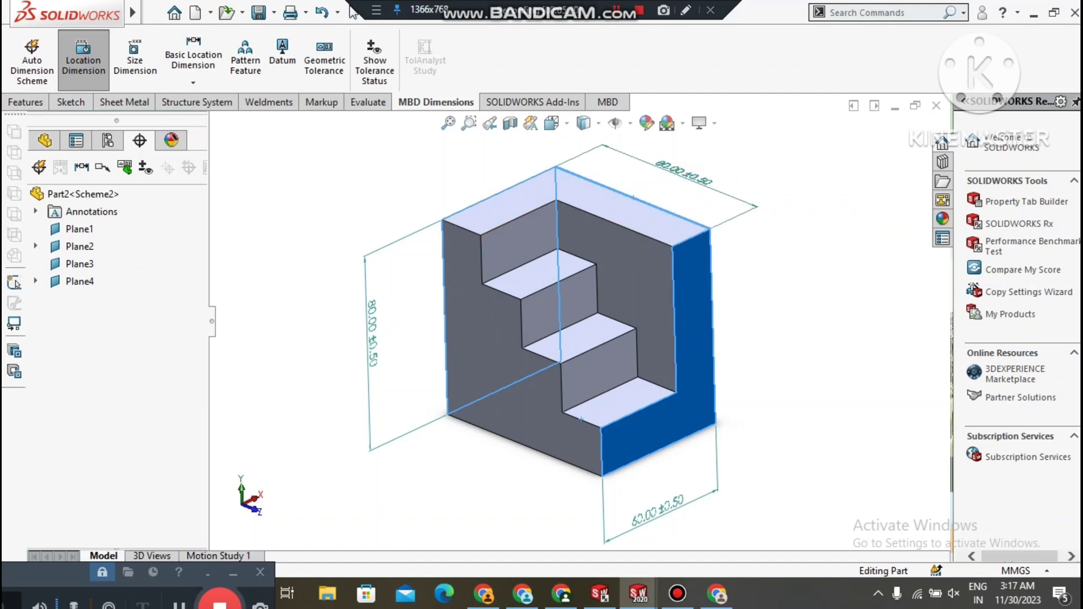
{"action": "left_click", "coordinate": [678, 175]}
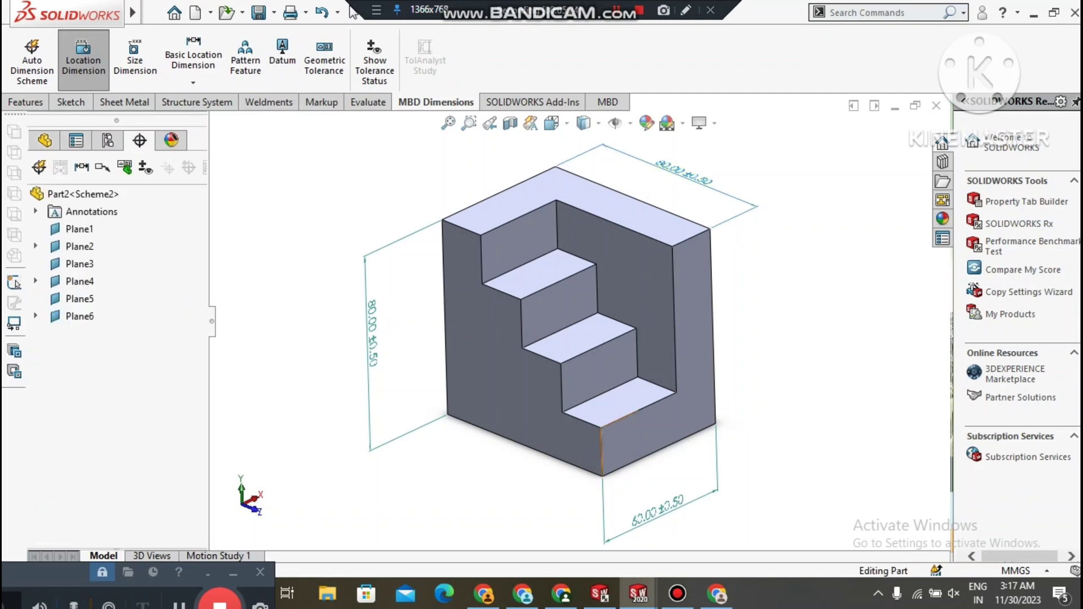
Add a location dimension for the top step's rise, placed between the block and the overall height dimension
{"action": "left_click", "coordinate": [481, 255]}
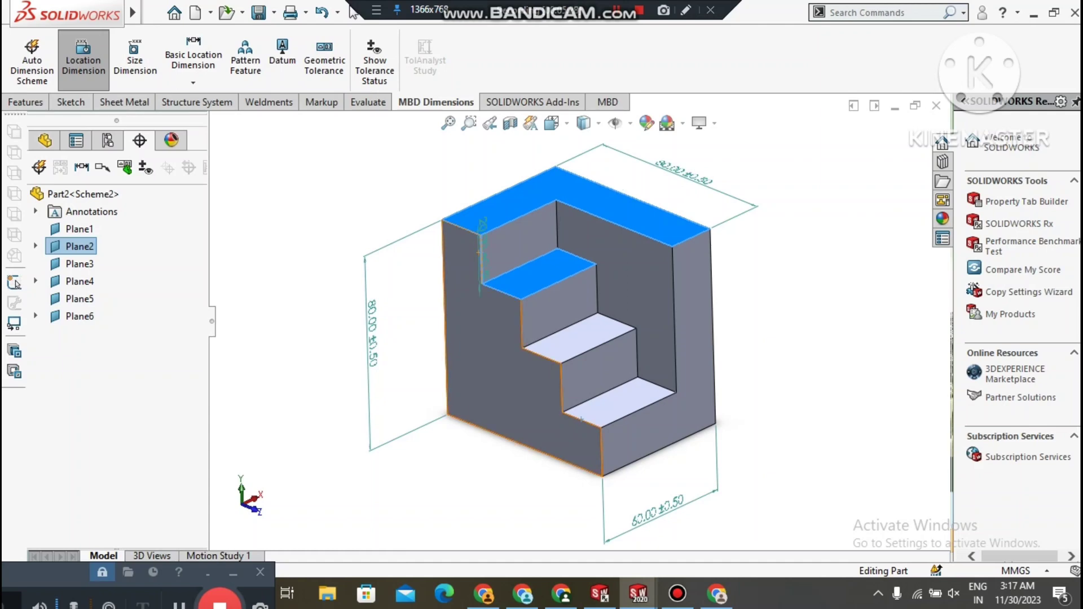
{"action": "left_click", "coordinate": [401, 282]}
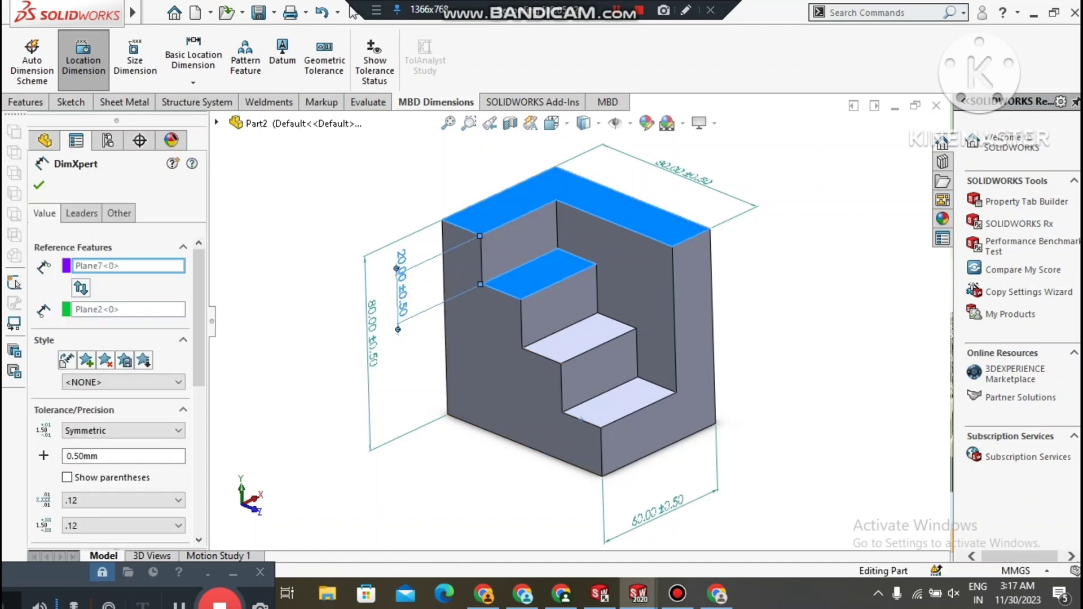
{"action": "left_click", "coordinate": [340, 202]}
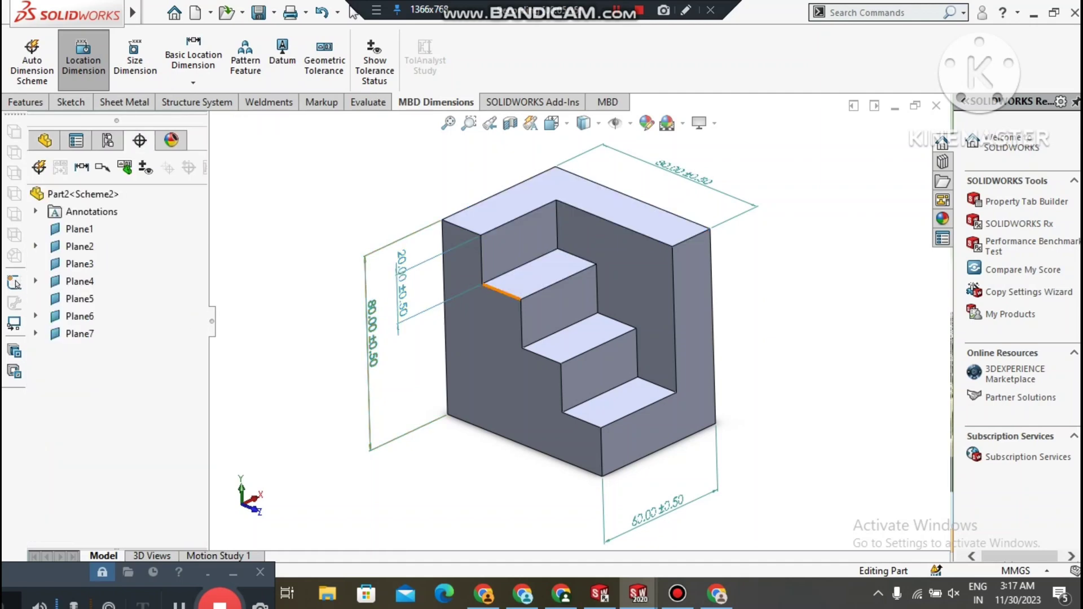
Add a location dimension for the top step's tread length and move its text beside the lower edge of the stepped face
{"action": "left_click", "coordinate": [503, 293]}
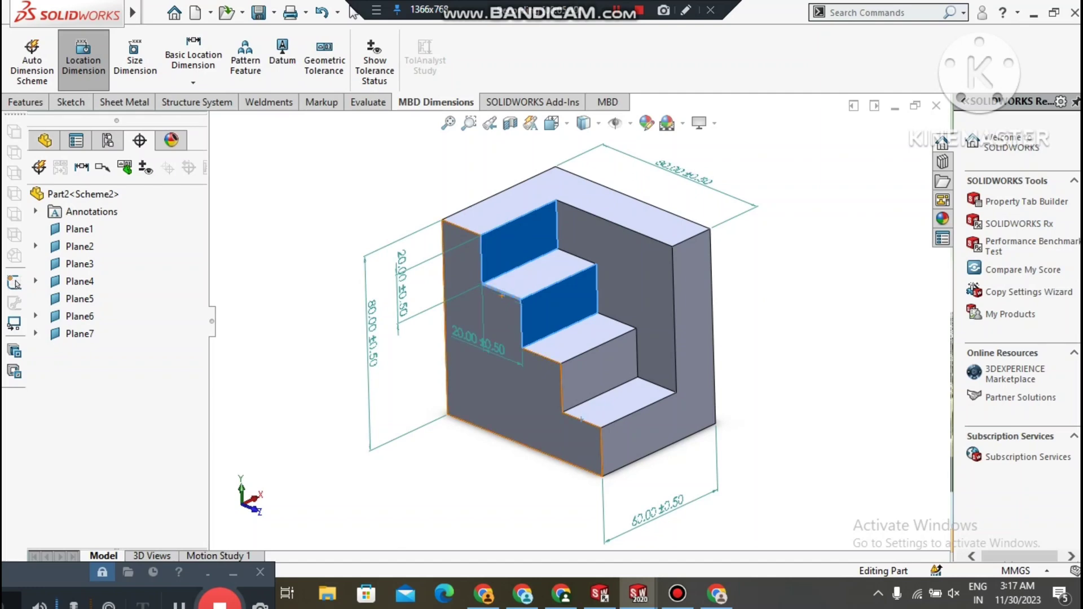
{"action": "left_click", "coordinate": [466, 474]}
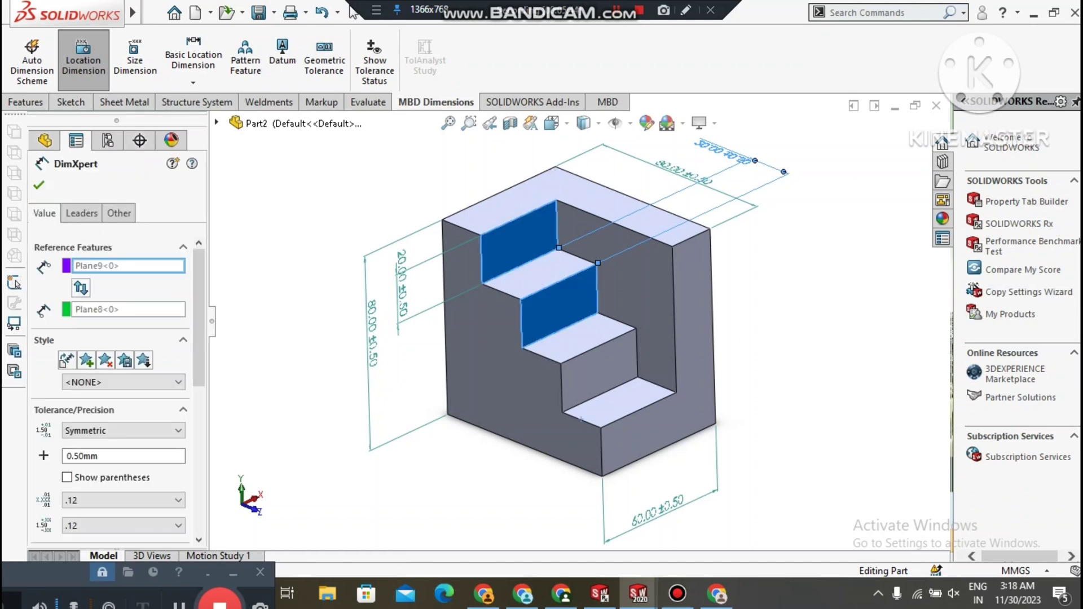
{"action": "left_click", "coordinate": [471, 458]}
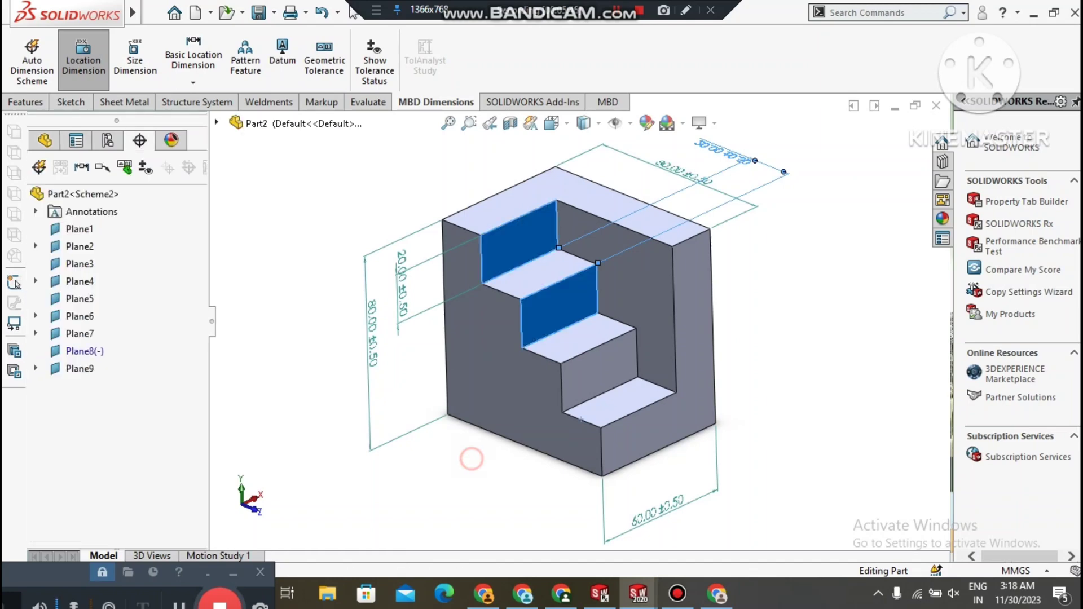
{"action": "left_click_drag", "start_coordinate": [727, 158], "coordinate": [449, 443]}
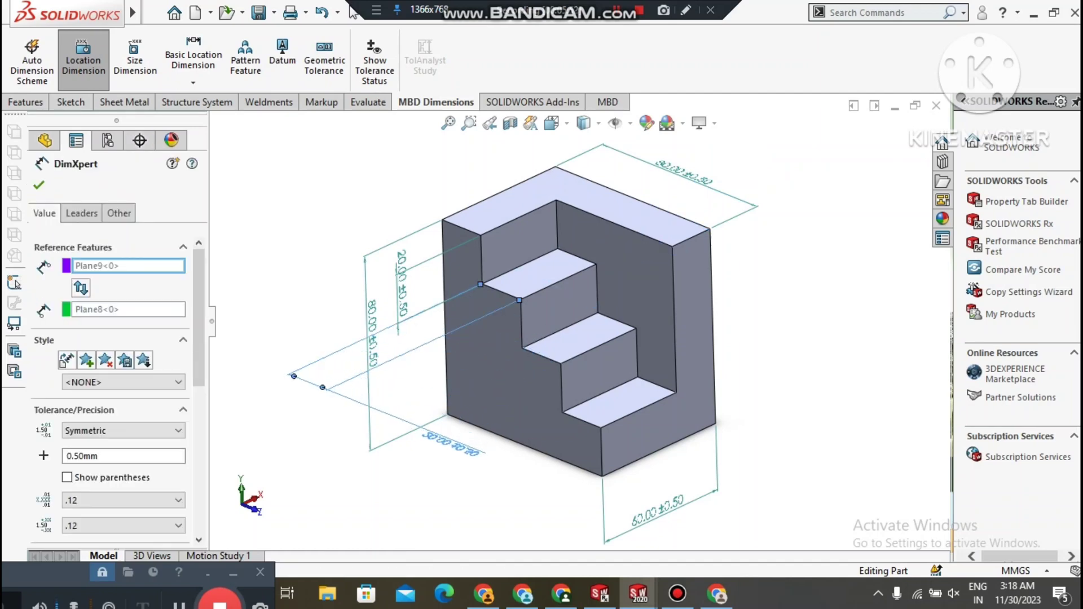
{"action": "left_click", "coordinate": [829, 365]}
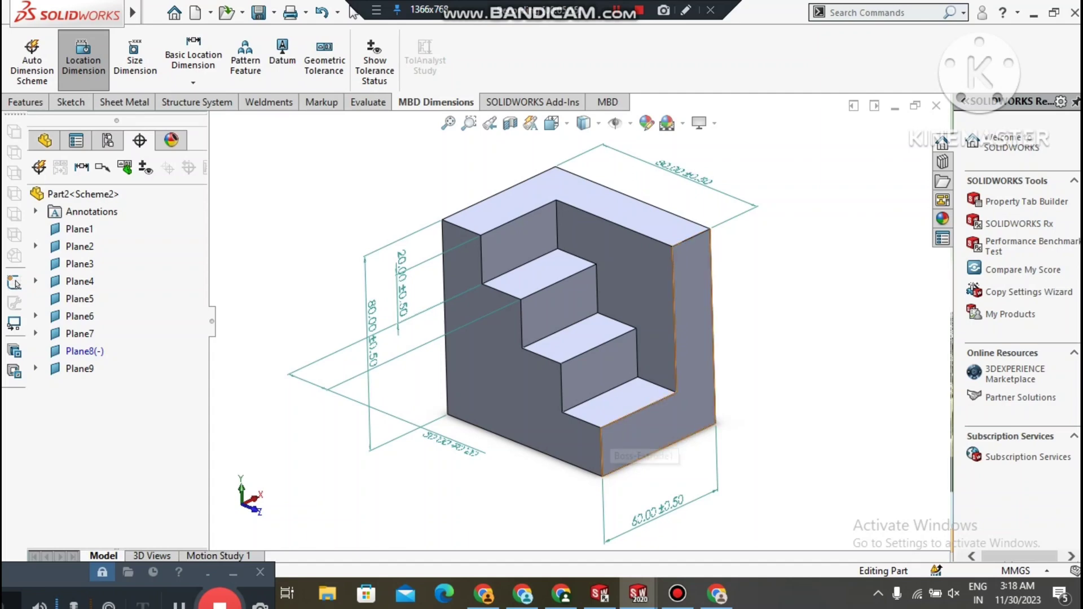
Add a location dimension for the staircase cut's depth, placed between the block and the overall depth dimension
{"action": "left_click", "coordinate": [649, 410]}
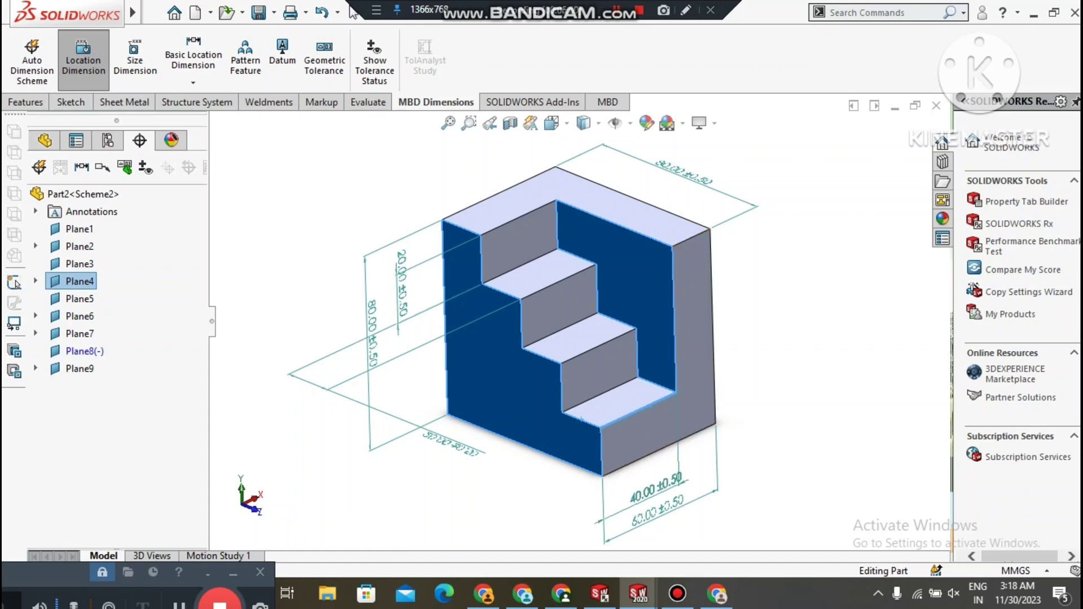
{"action": "left_click", "coordinate": [652, 490]}
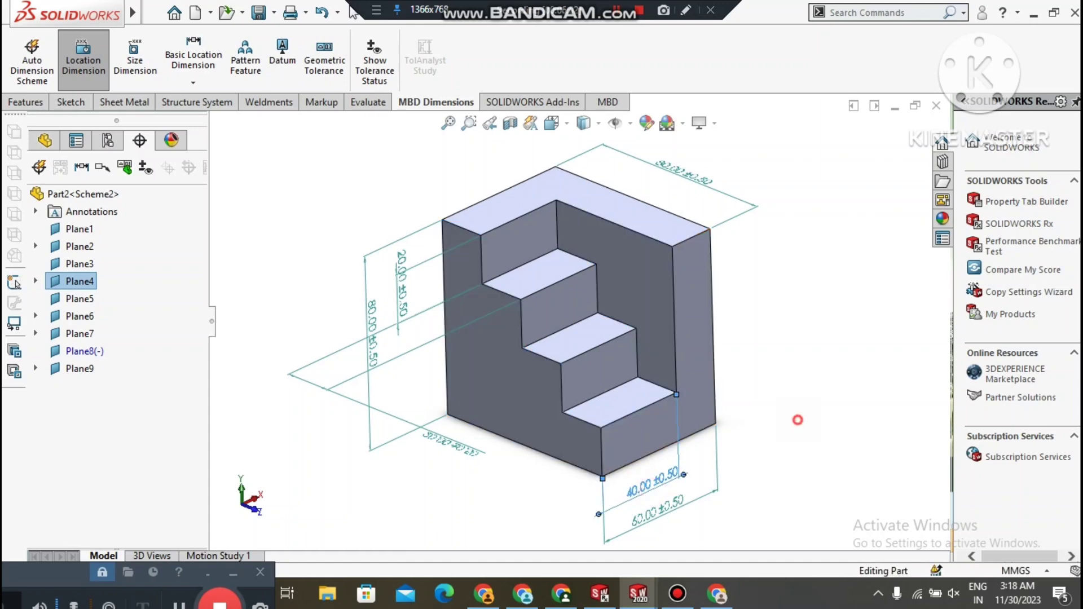
{"action": "key", "text": "Escape"}
{"action": "key", "text": "z"}
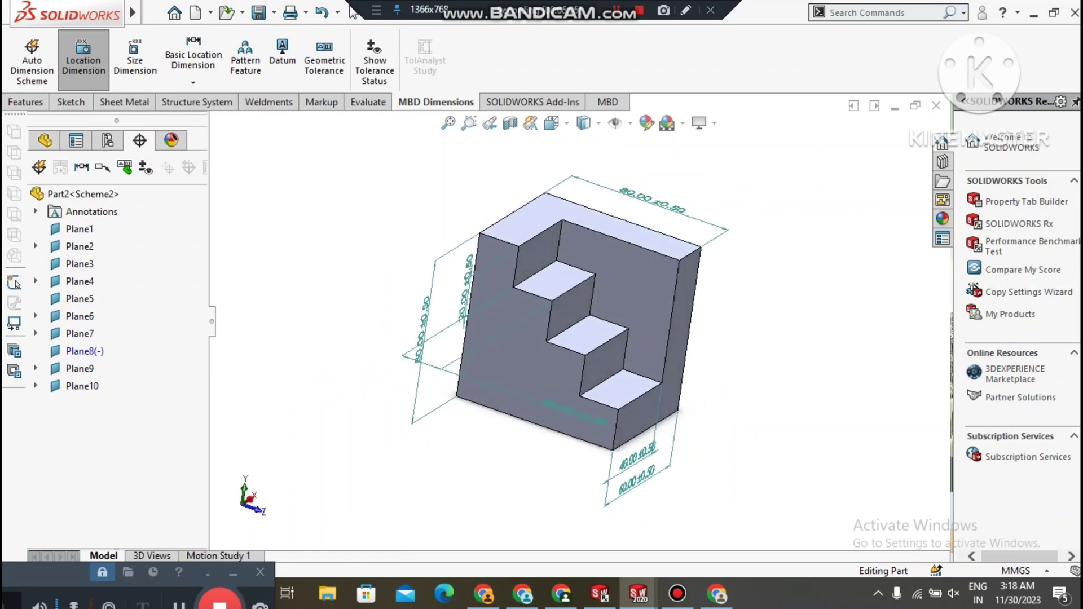
{"action": "key", "text": "f"}
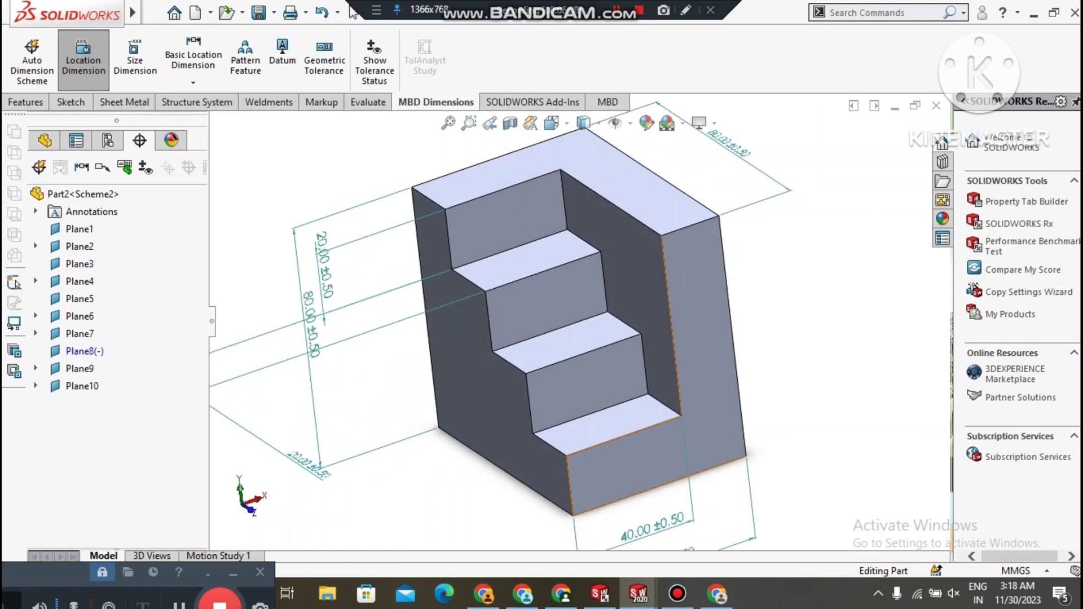